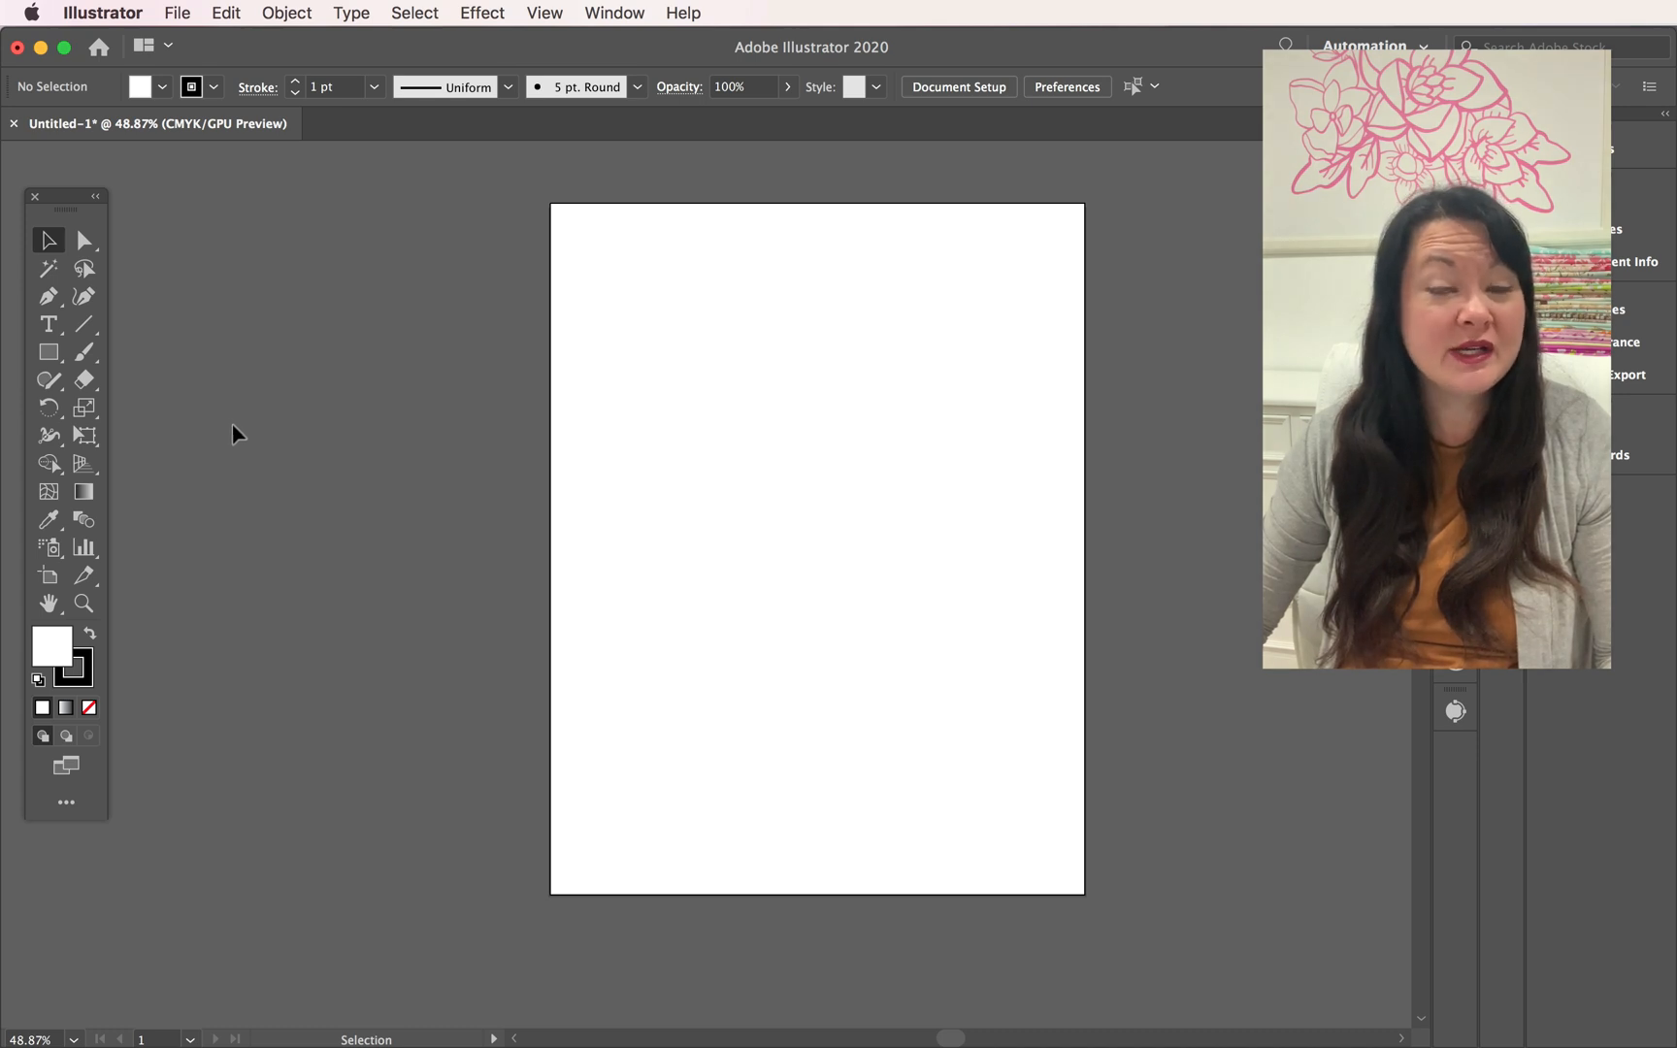
# Draw a square in the upper-left part of the artboard and give it a black fill with no stroke.
pyautogui.click(51, 355)
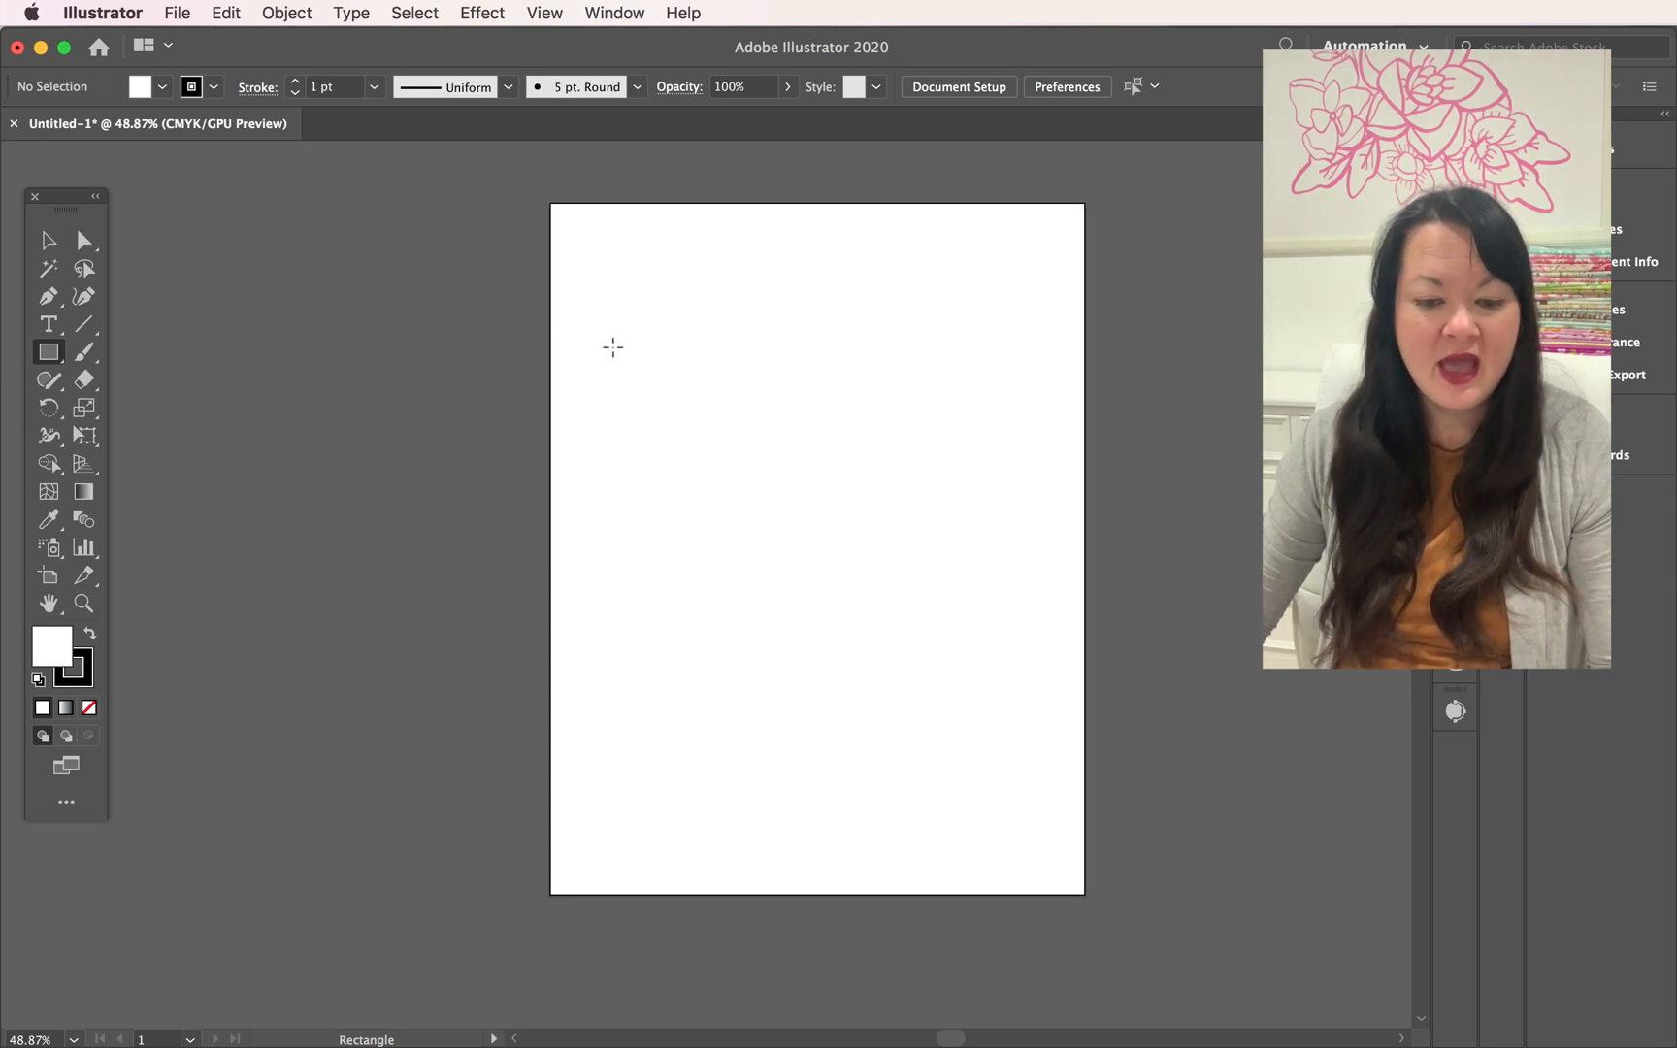
pyautogui.moveTo(610, 347); pyautogui.dragTo(745, 482)
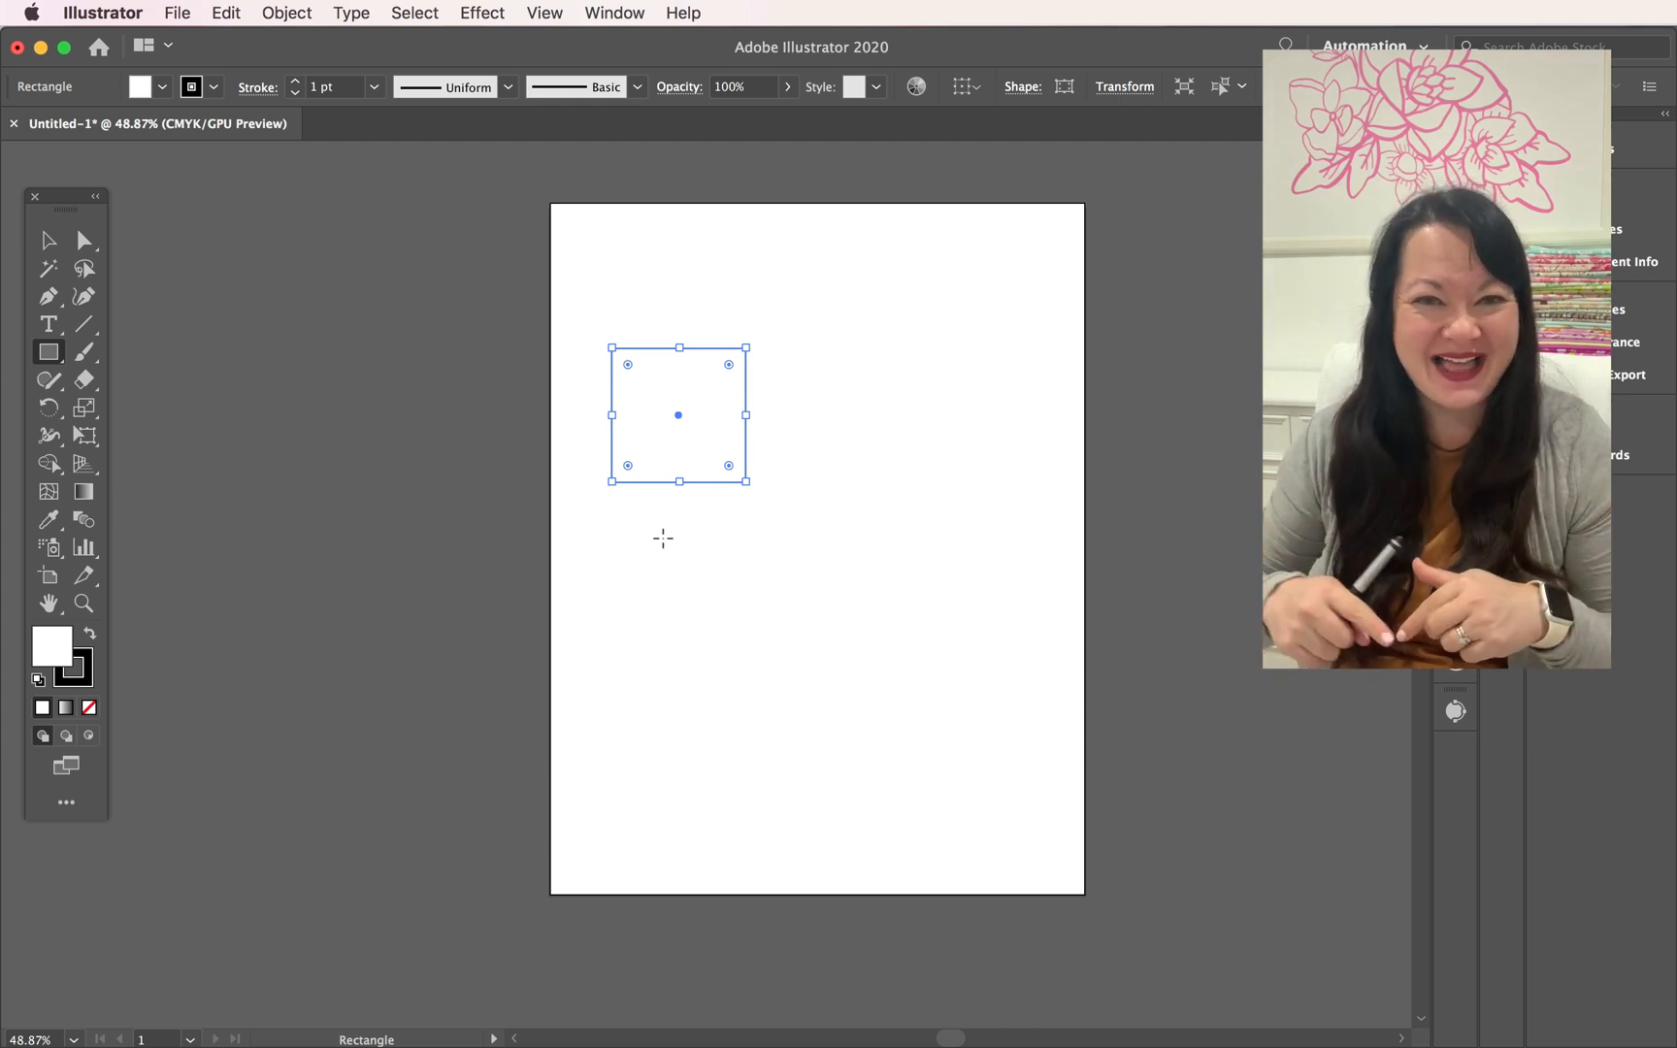
pyautogui.click(90, 636)
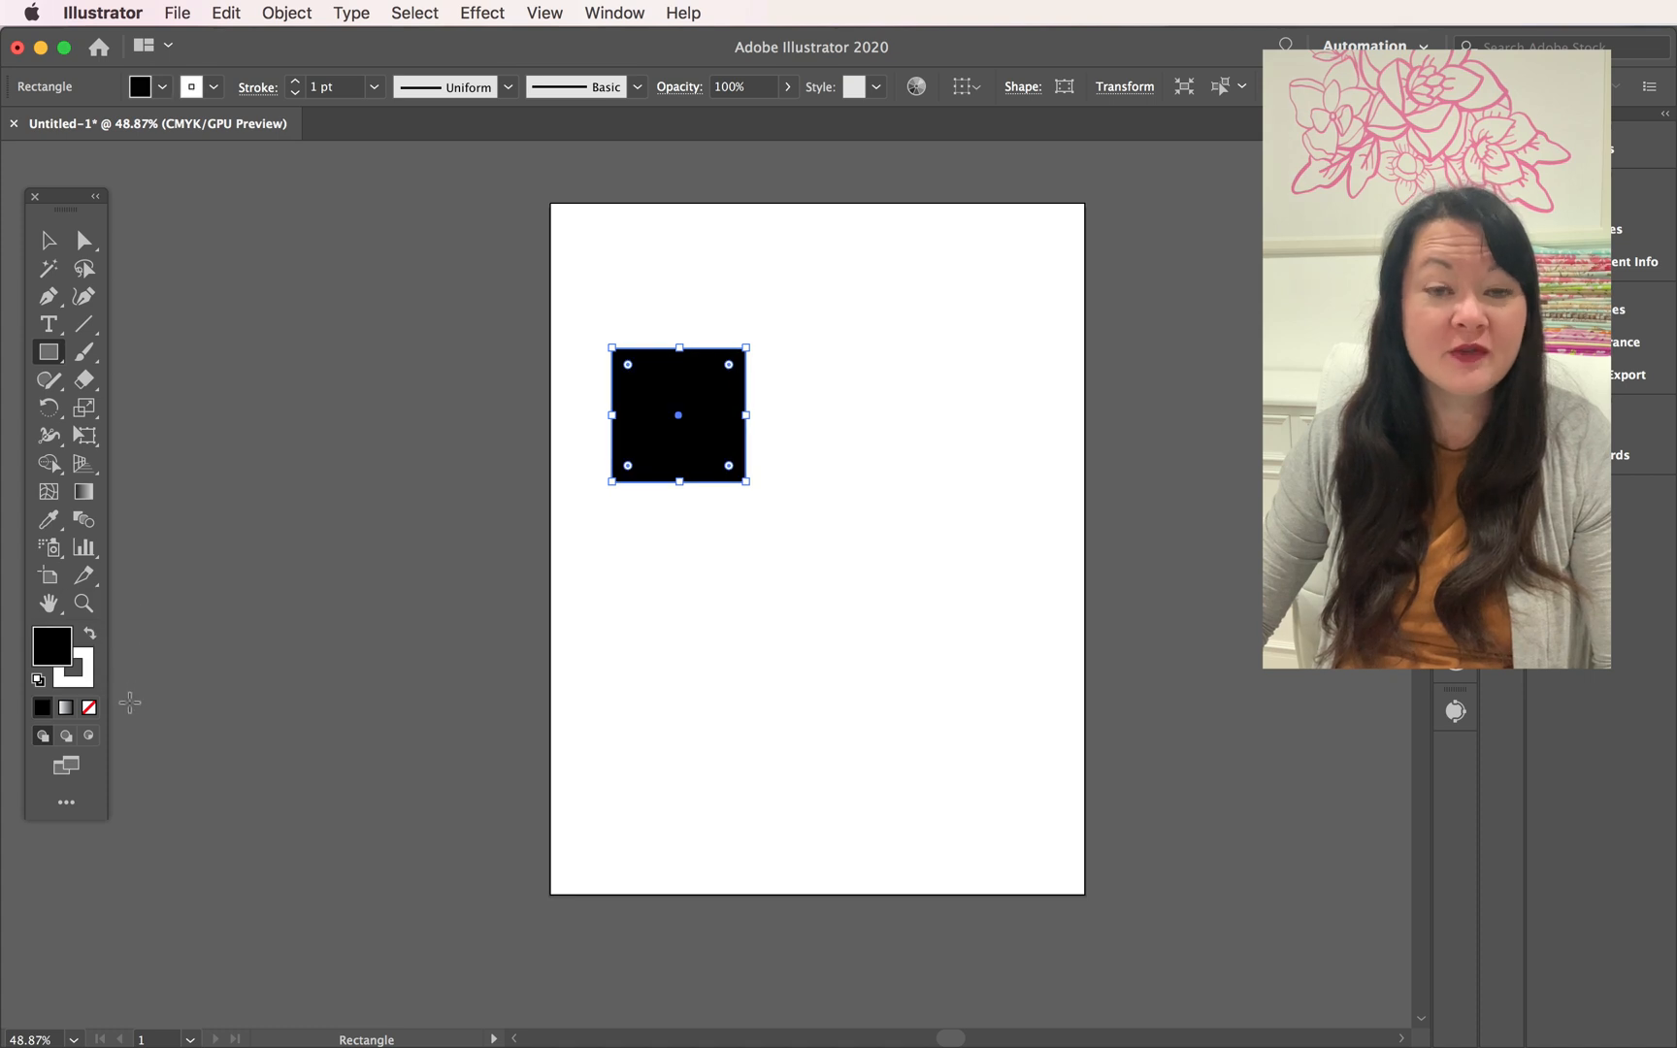
pyautogui.click(86, 677)
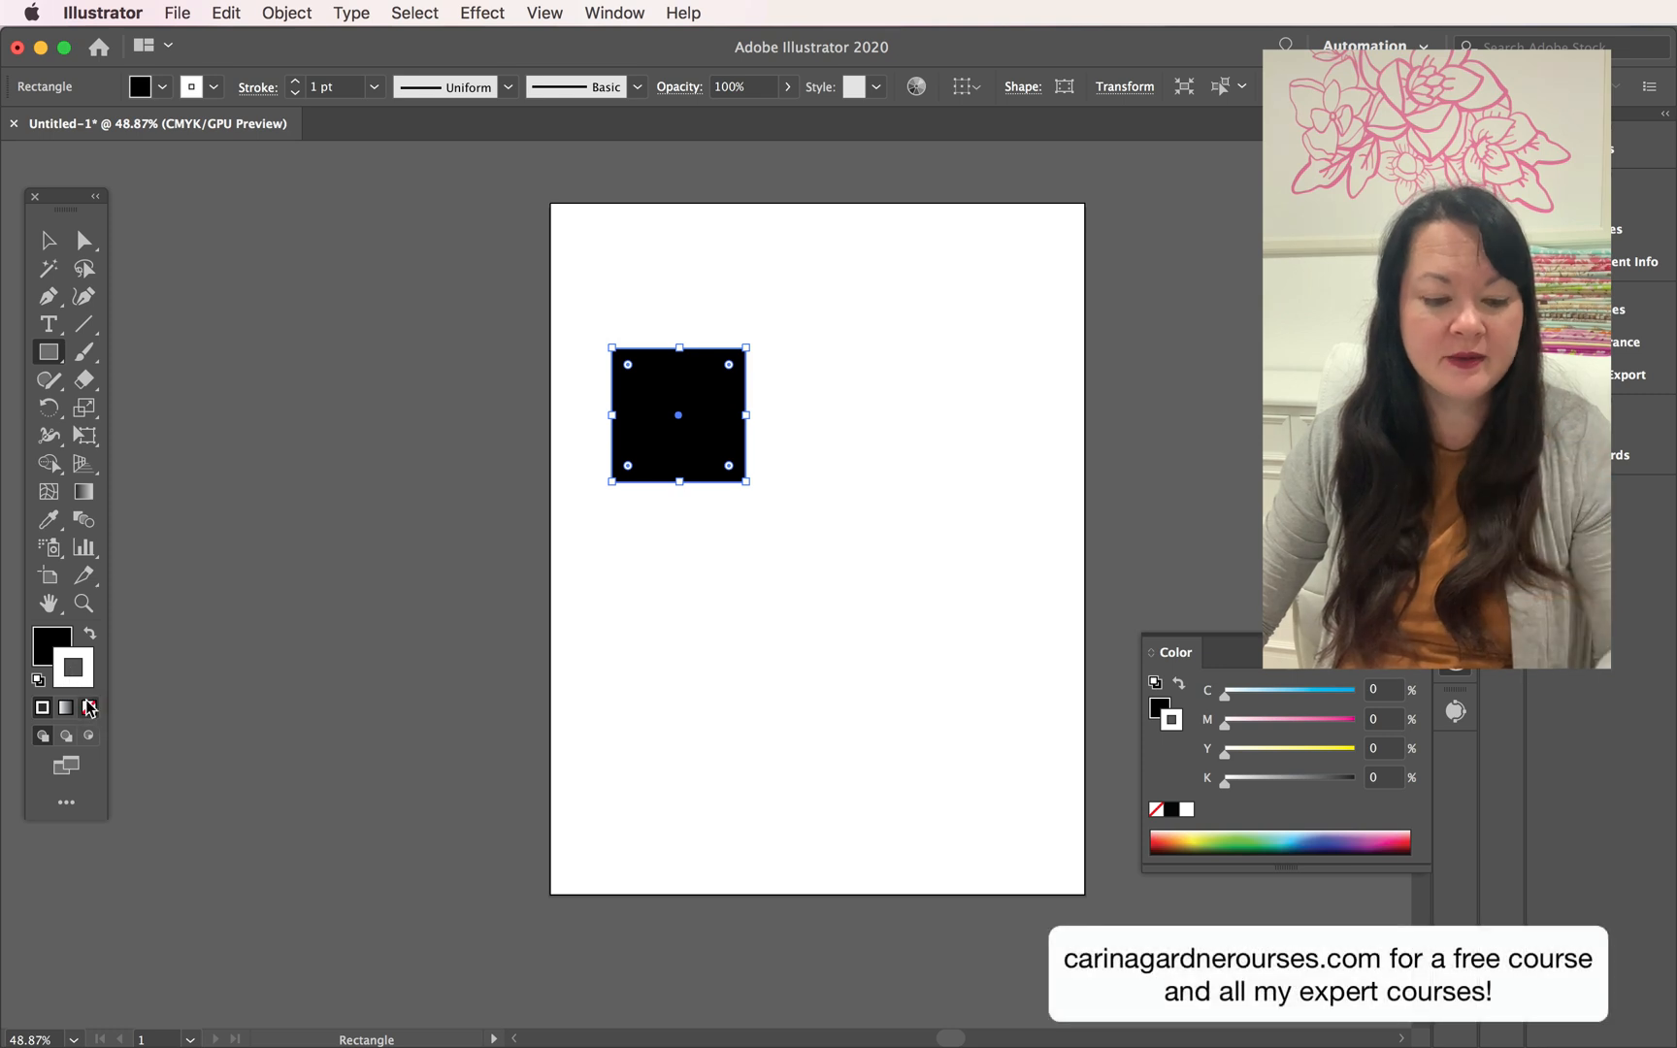
pyautogui.click(92, 709)
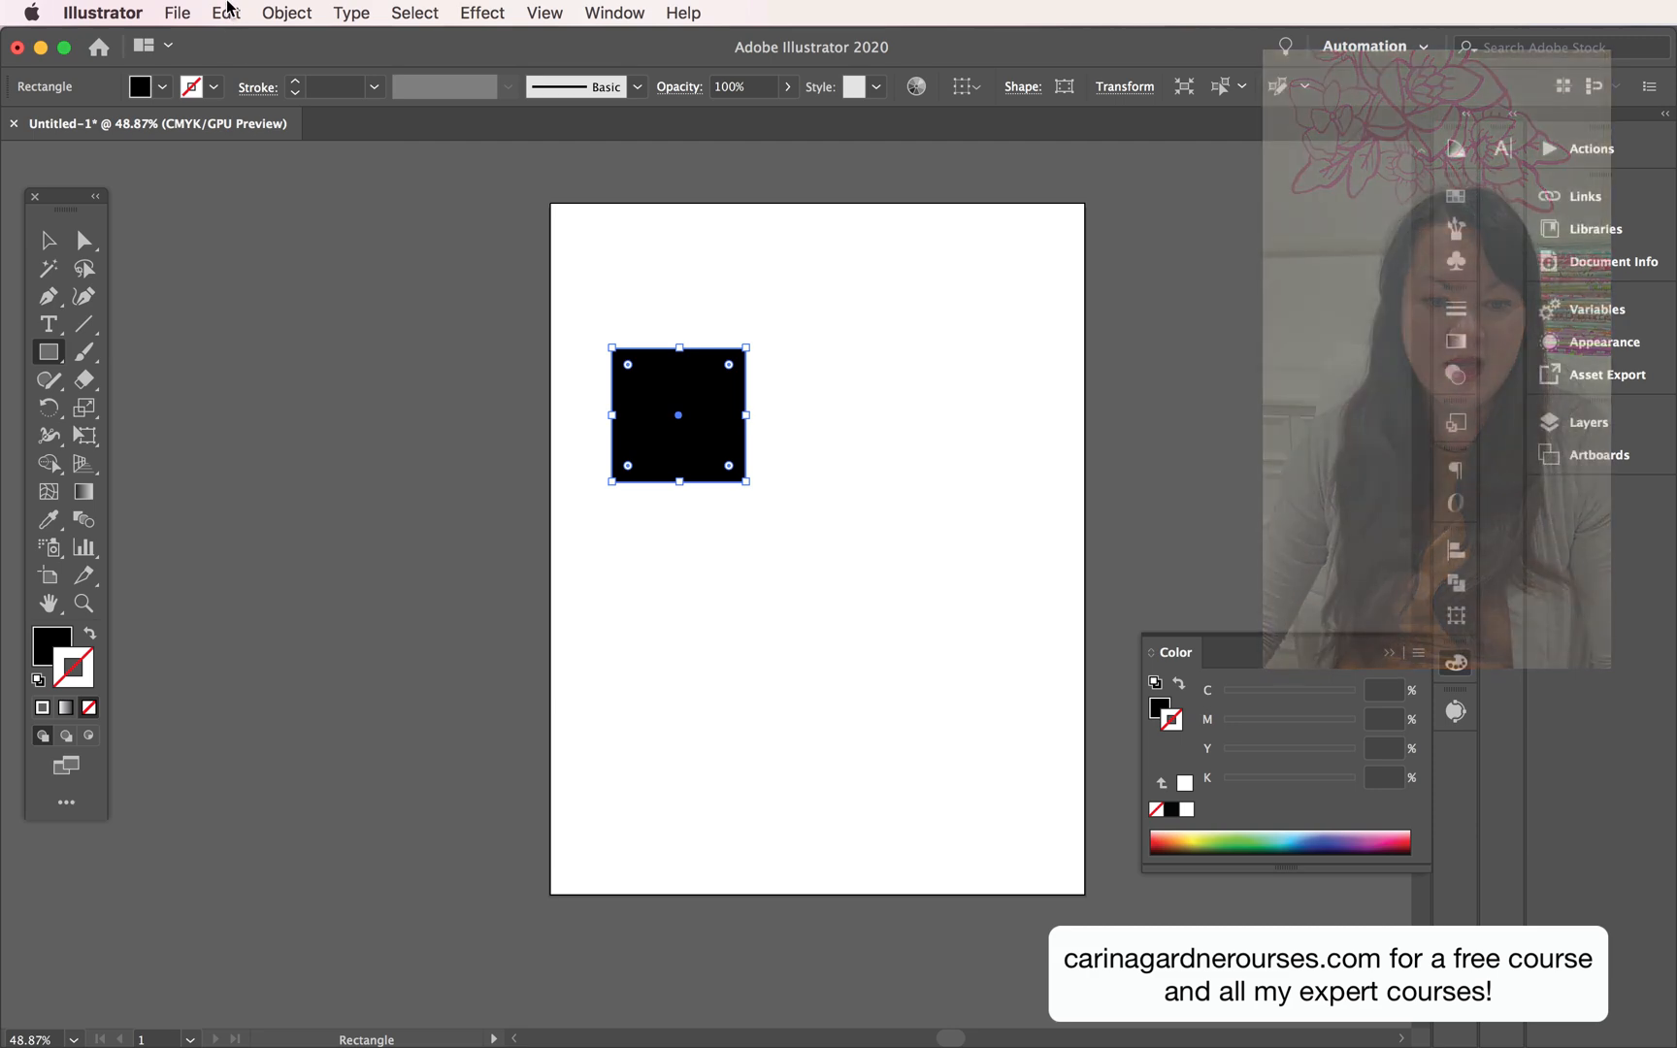
# Duplicate the black square by copy and paste, and place the copy just to the right of the original, level with it.
pyautogui.click(228, 11)
pyautogui.click(254, 124)
pyautogui.click(234, 12)
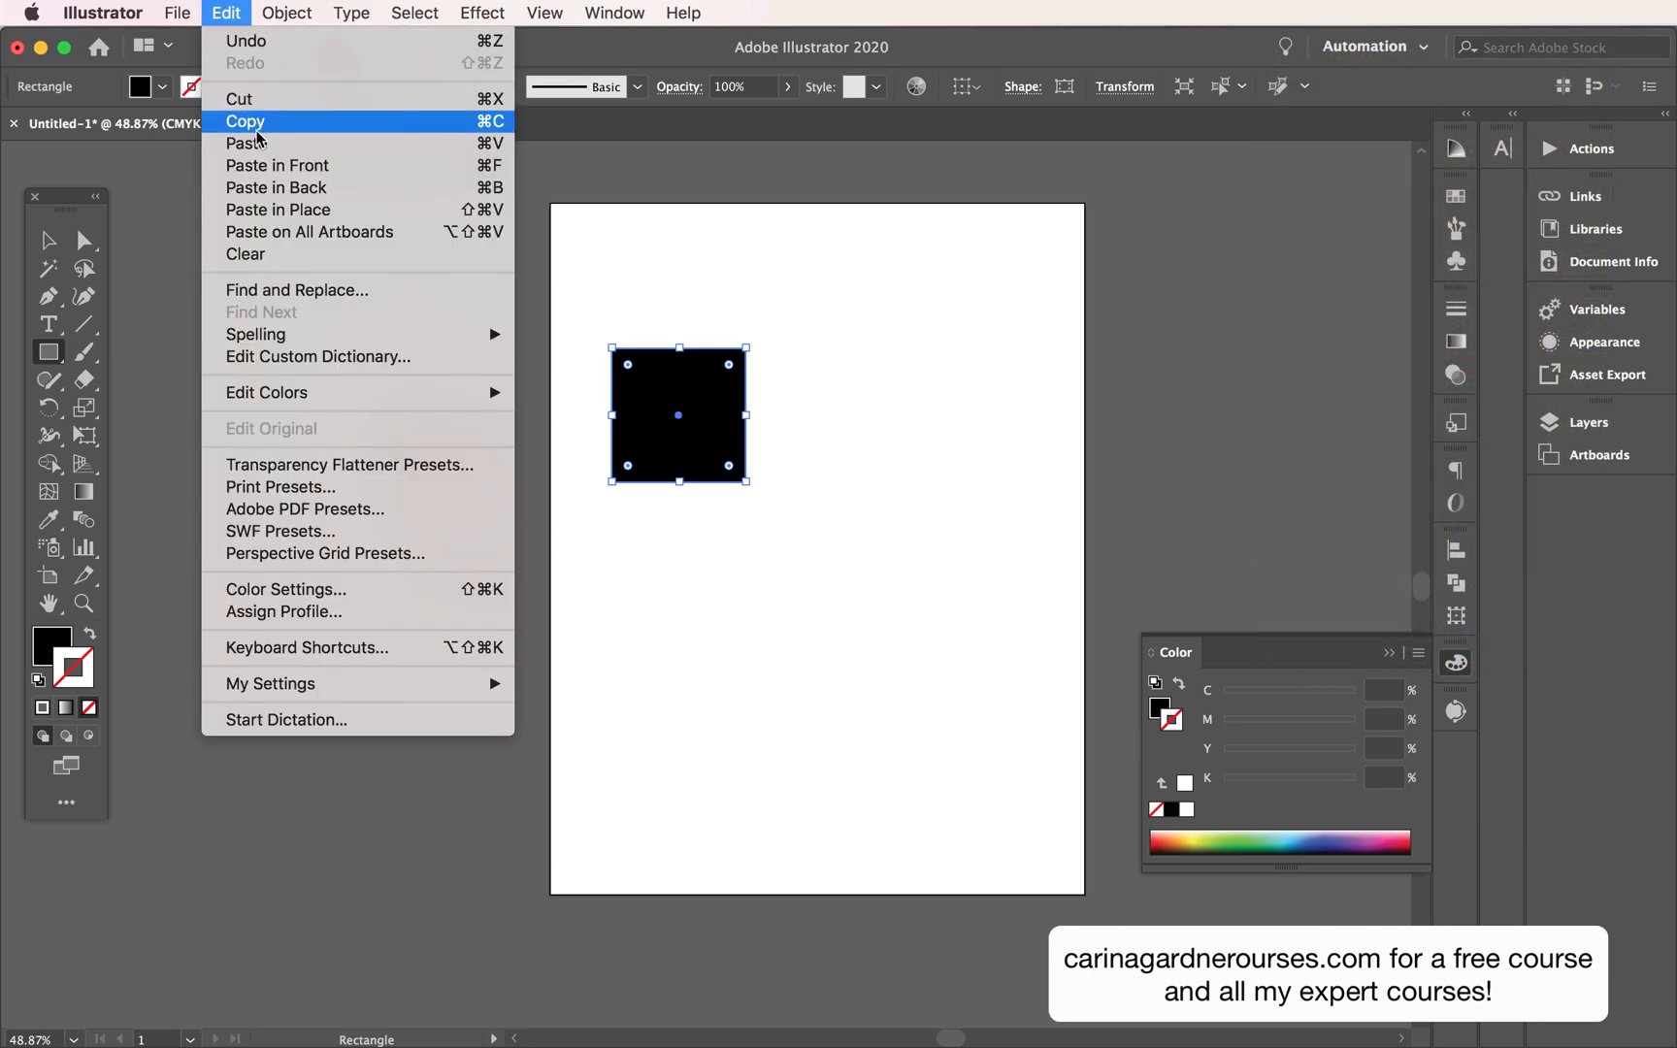
pyautogui.click(257, 142)
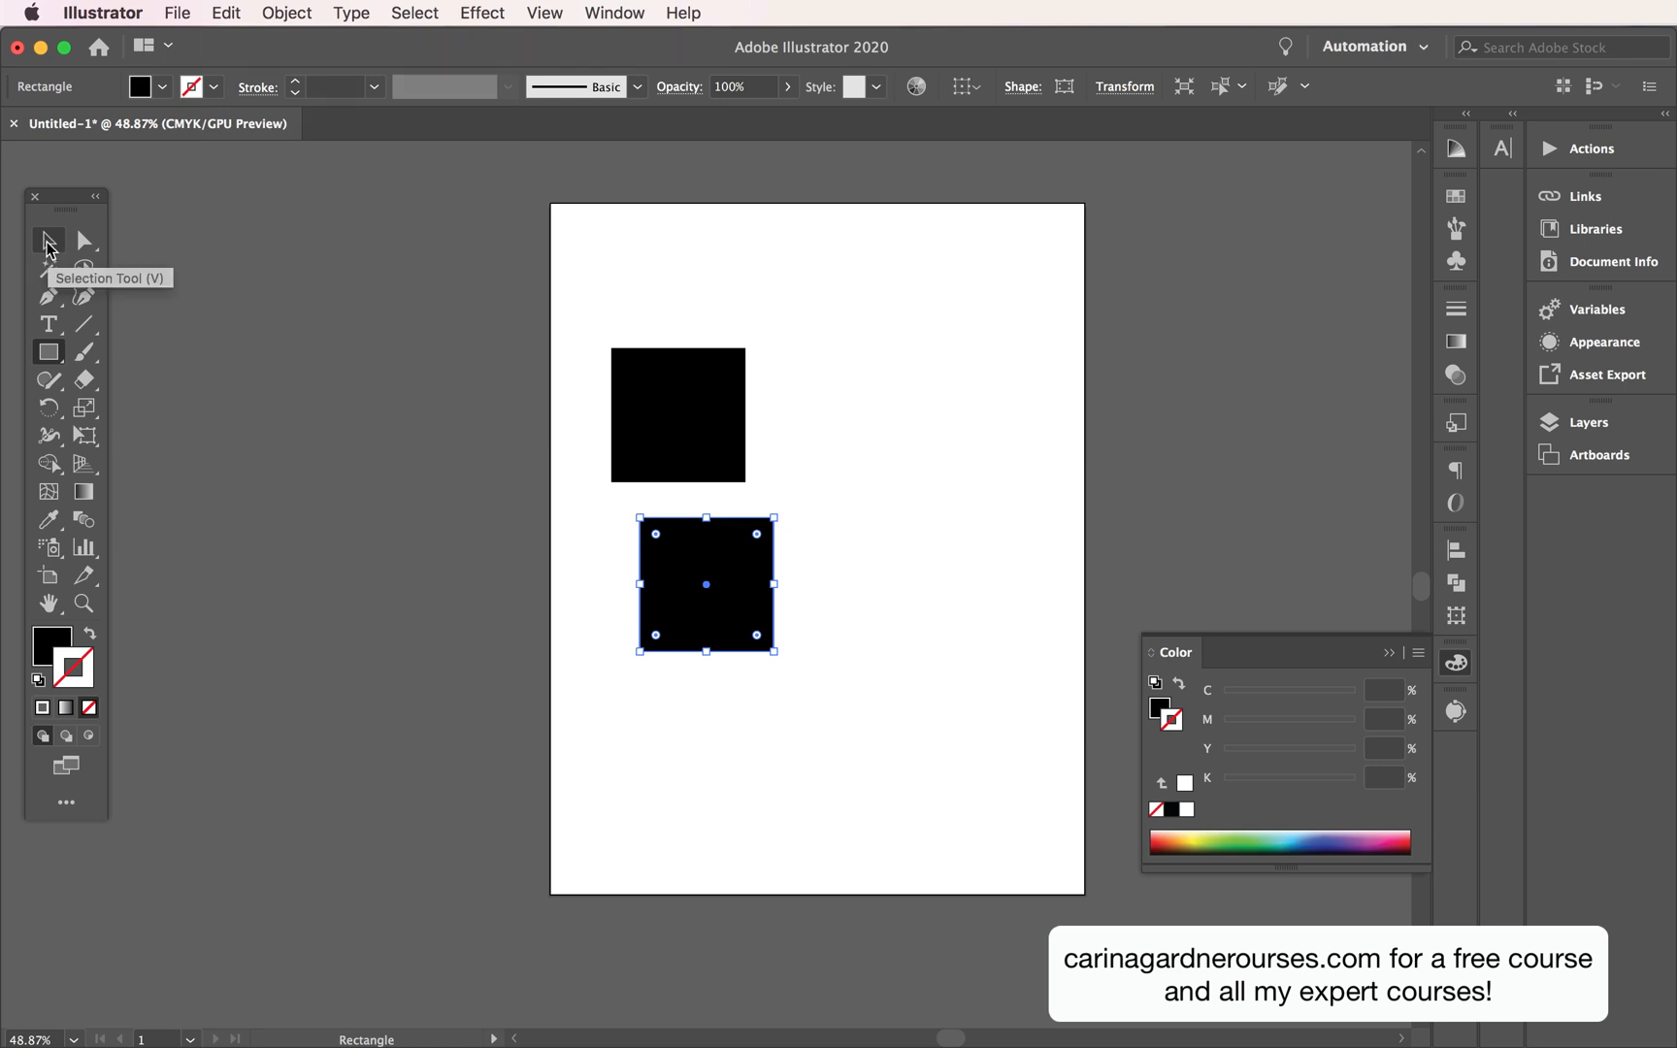
pyautogui.click(48, 245)
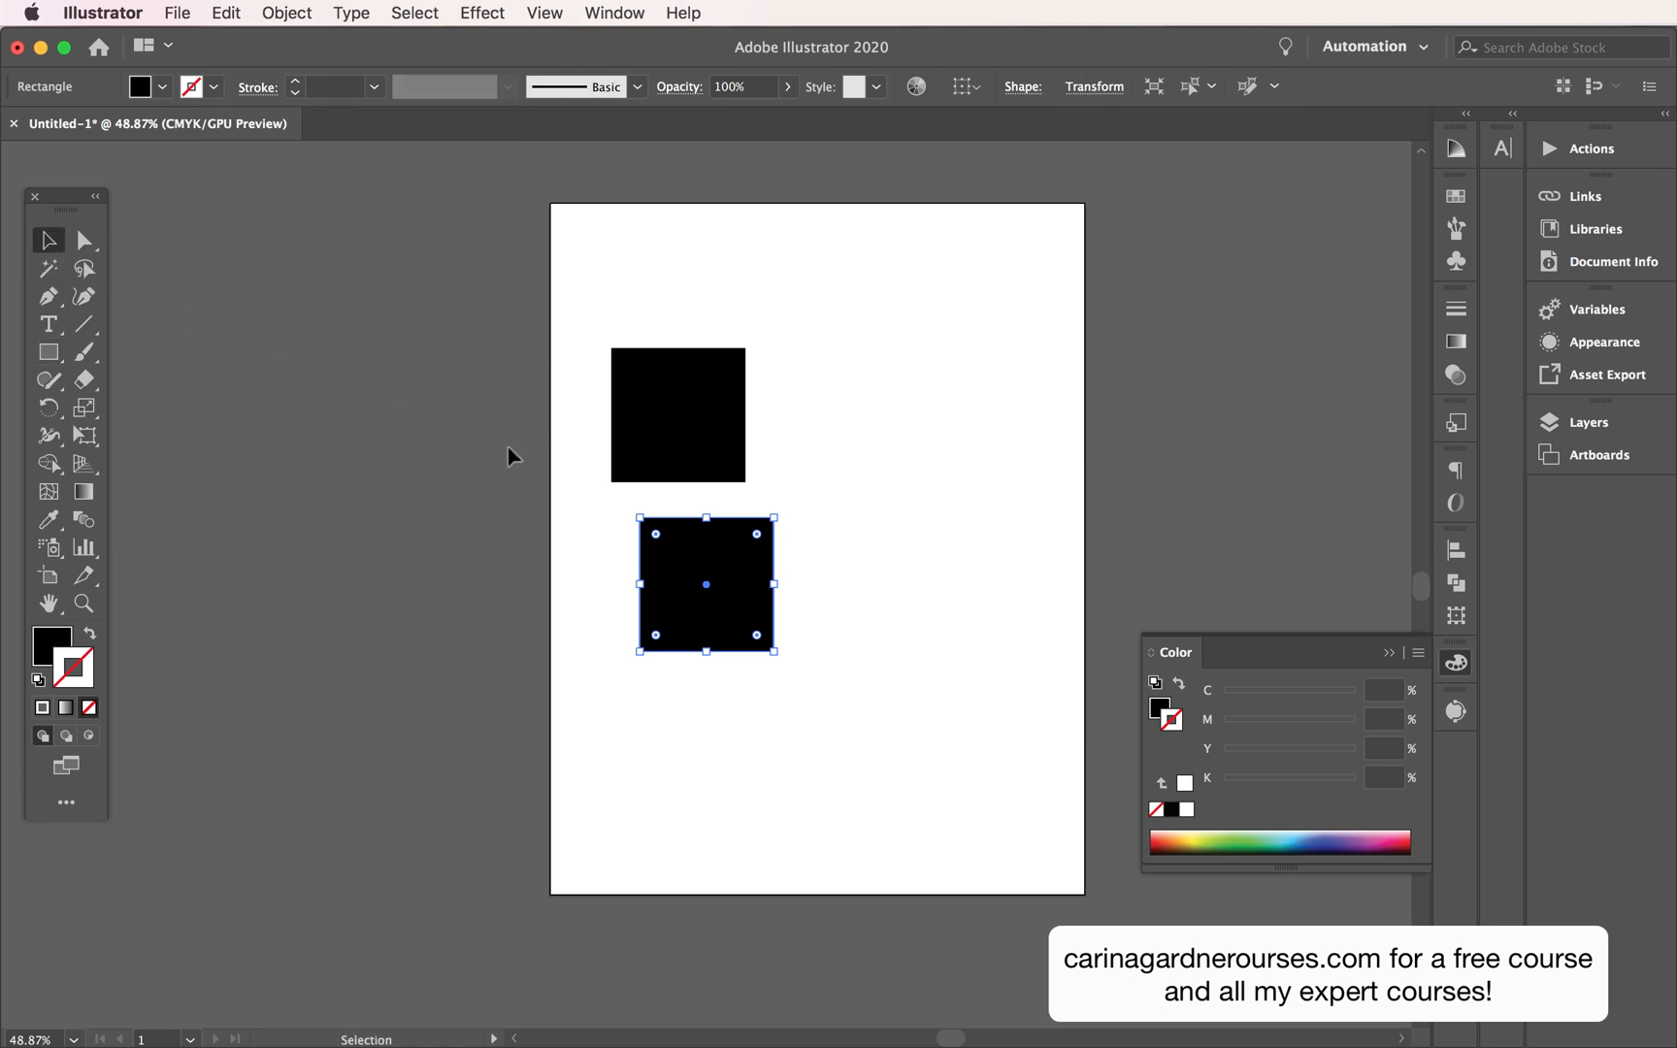
pyautogui.moveTo(735, 576); pyautogui.dragTo(870, 405)
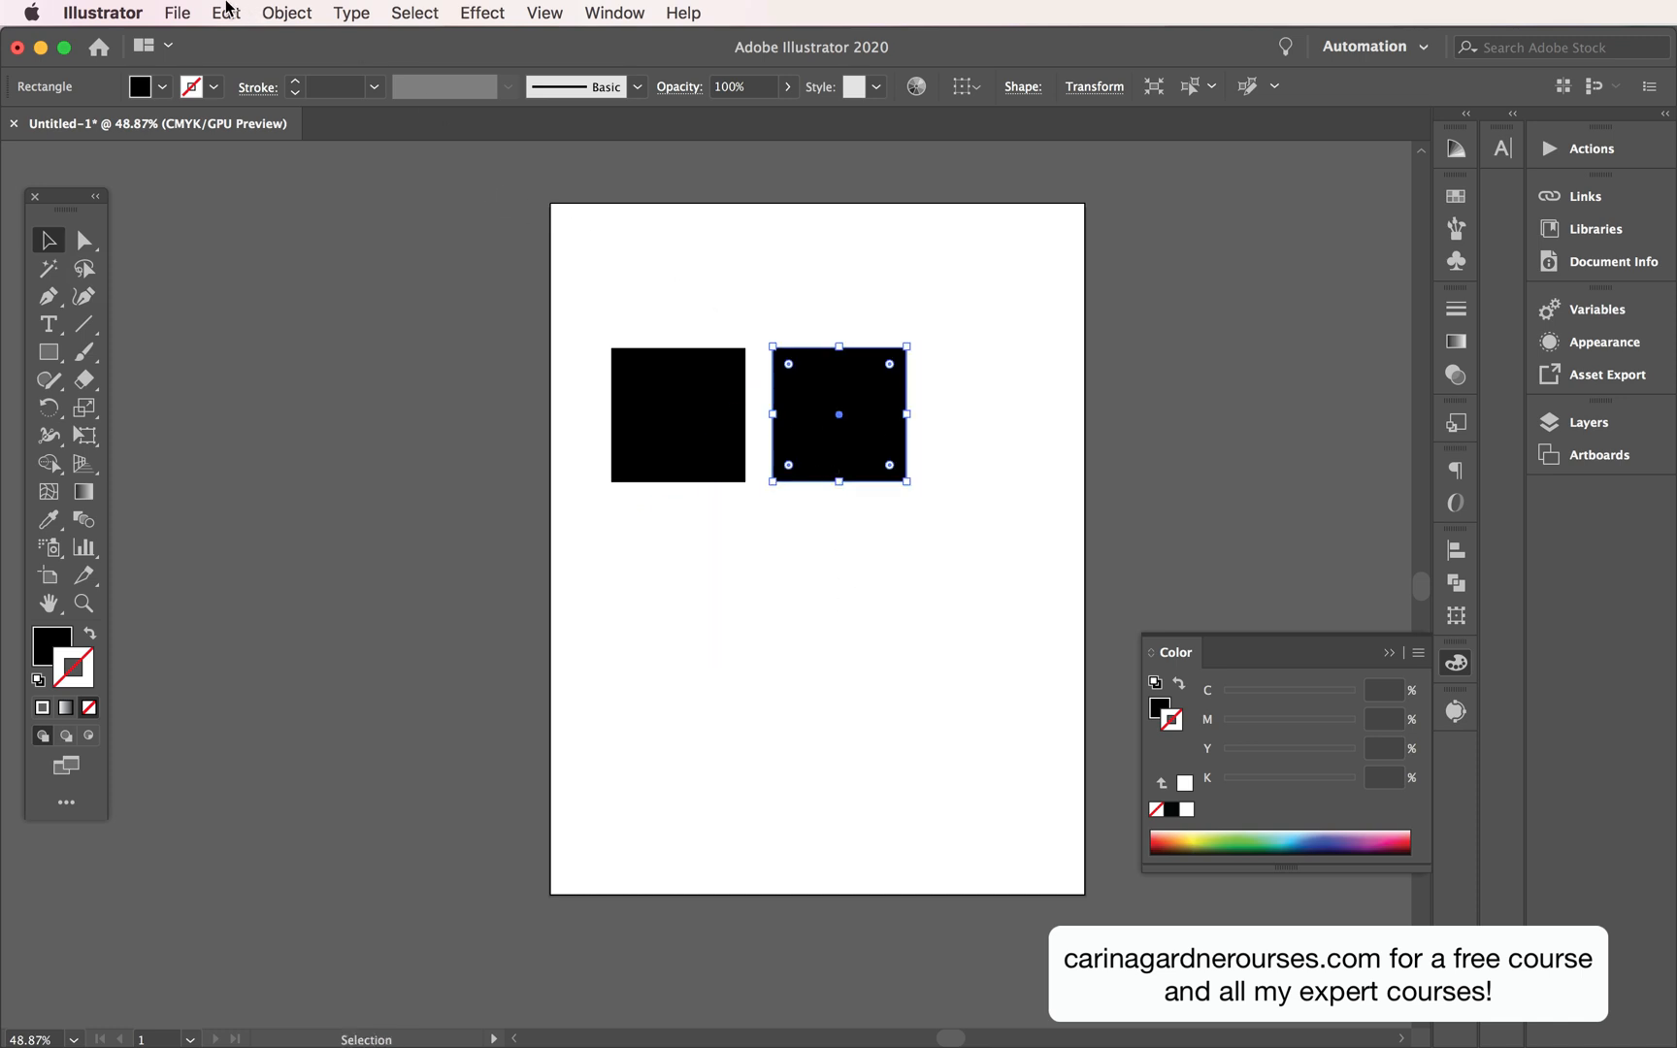
# Paste another copy of the square and place it at the right end of the row as the third square.
pyautogui.click(226, 12)
pyautogui.click(280, 143)
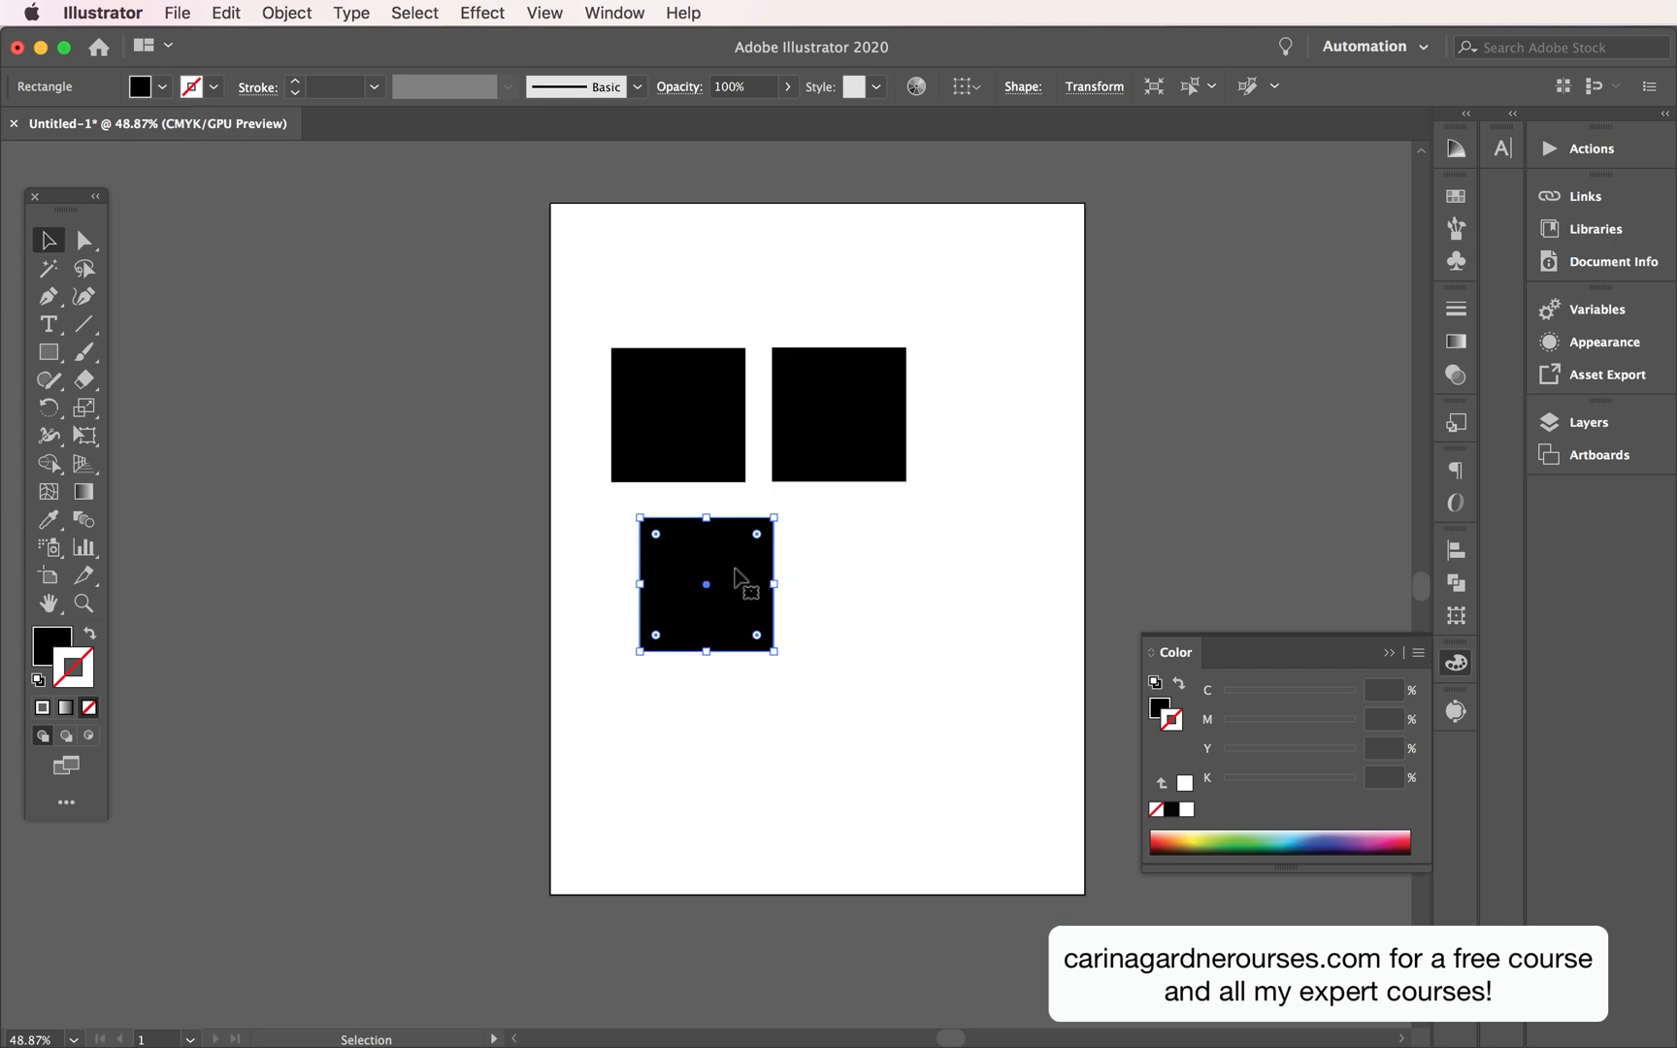
pyautogui.moveTo(734, 572); pyautogui.dragTo(988, 413)
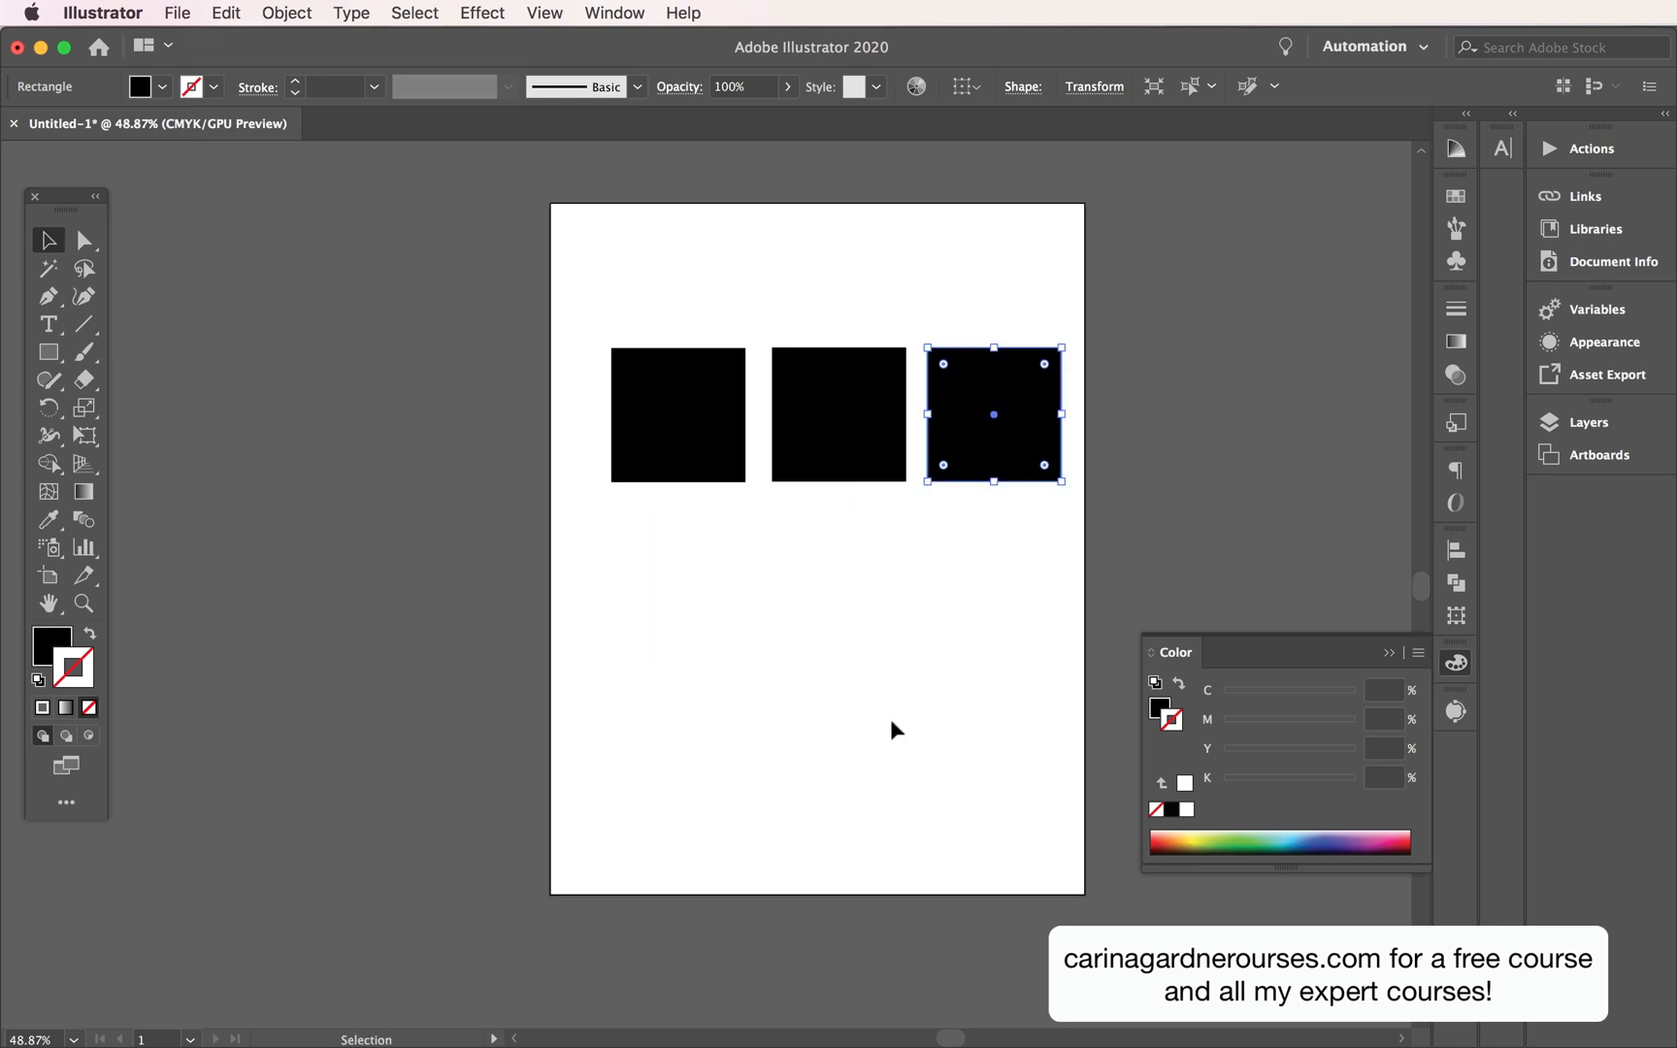
# Shift all three squares together slightly up and to the left on the artboard.
pyautogui.click(892, 716)
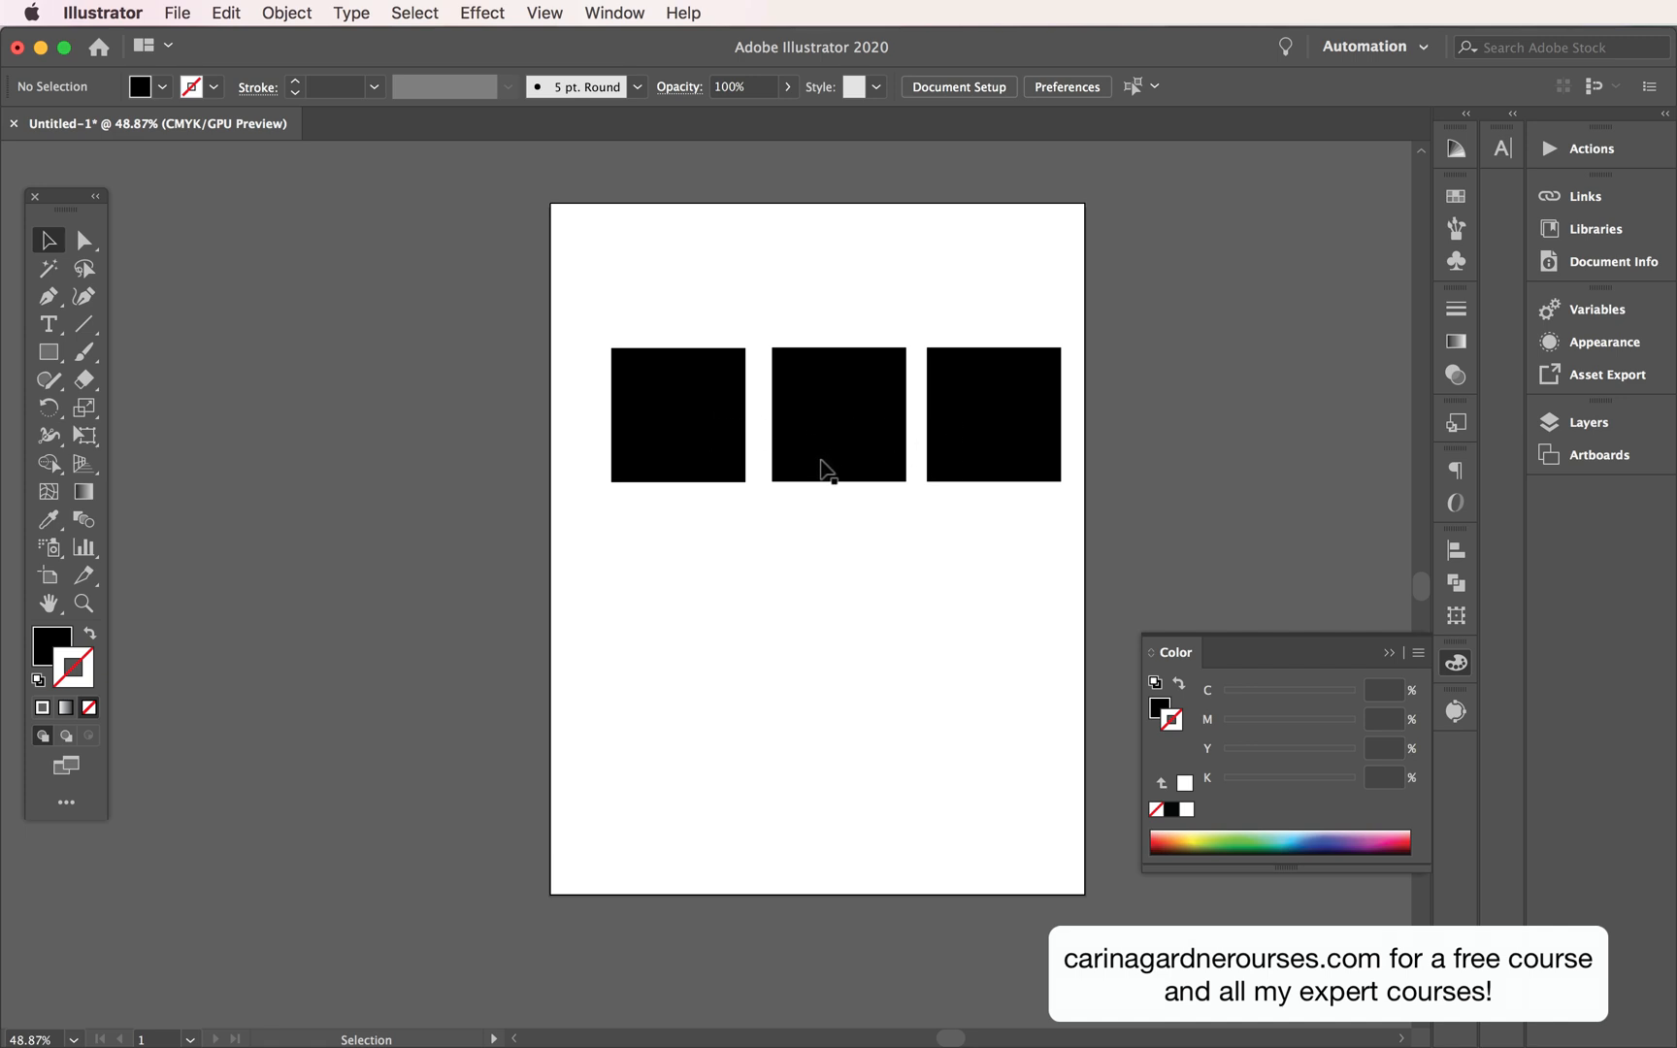
pyautogui.moveTo(677, 289); pyautogui.dragTo(1056, 524)
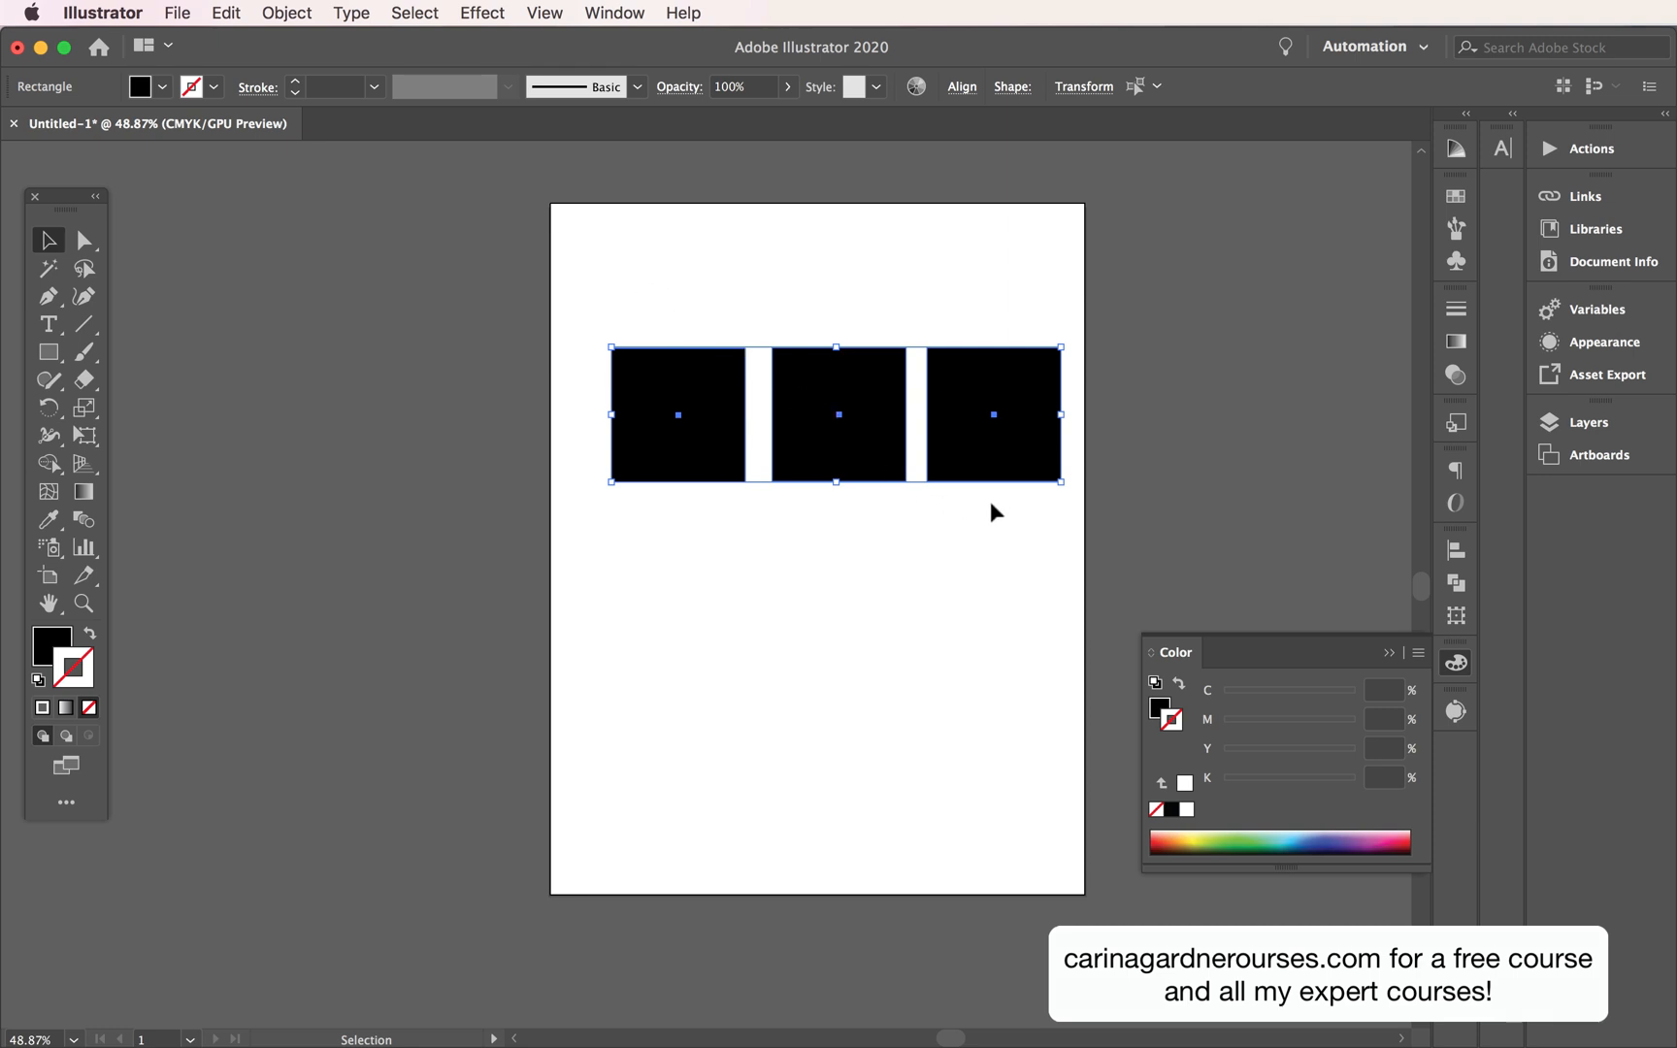
pyautogui.moveTo(877, 464); pyautogui.dragTo(855, 456)
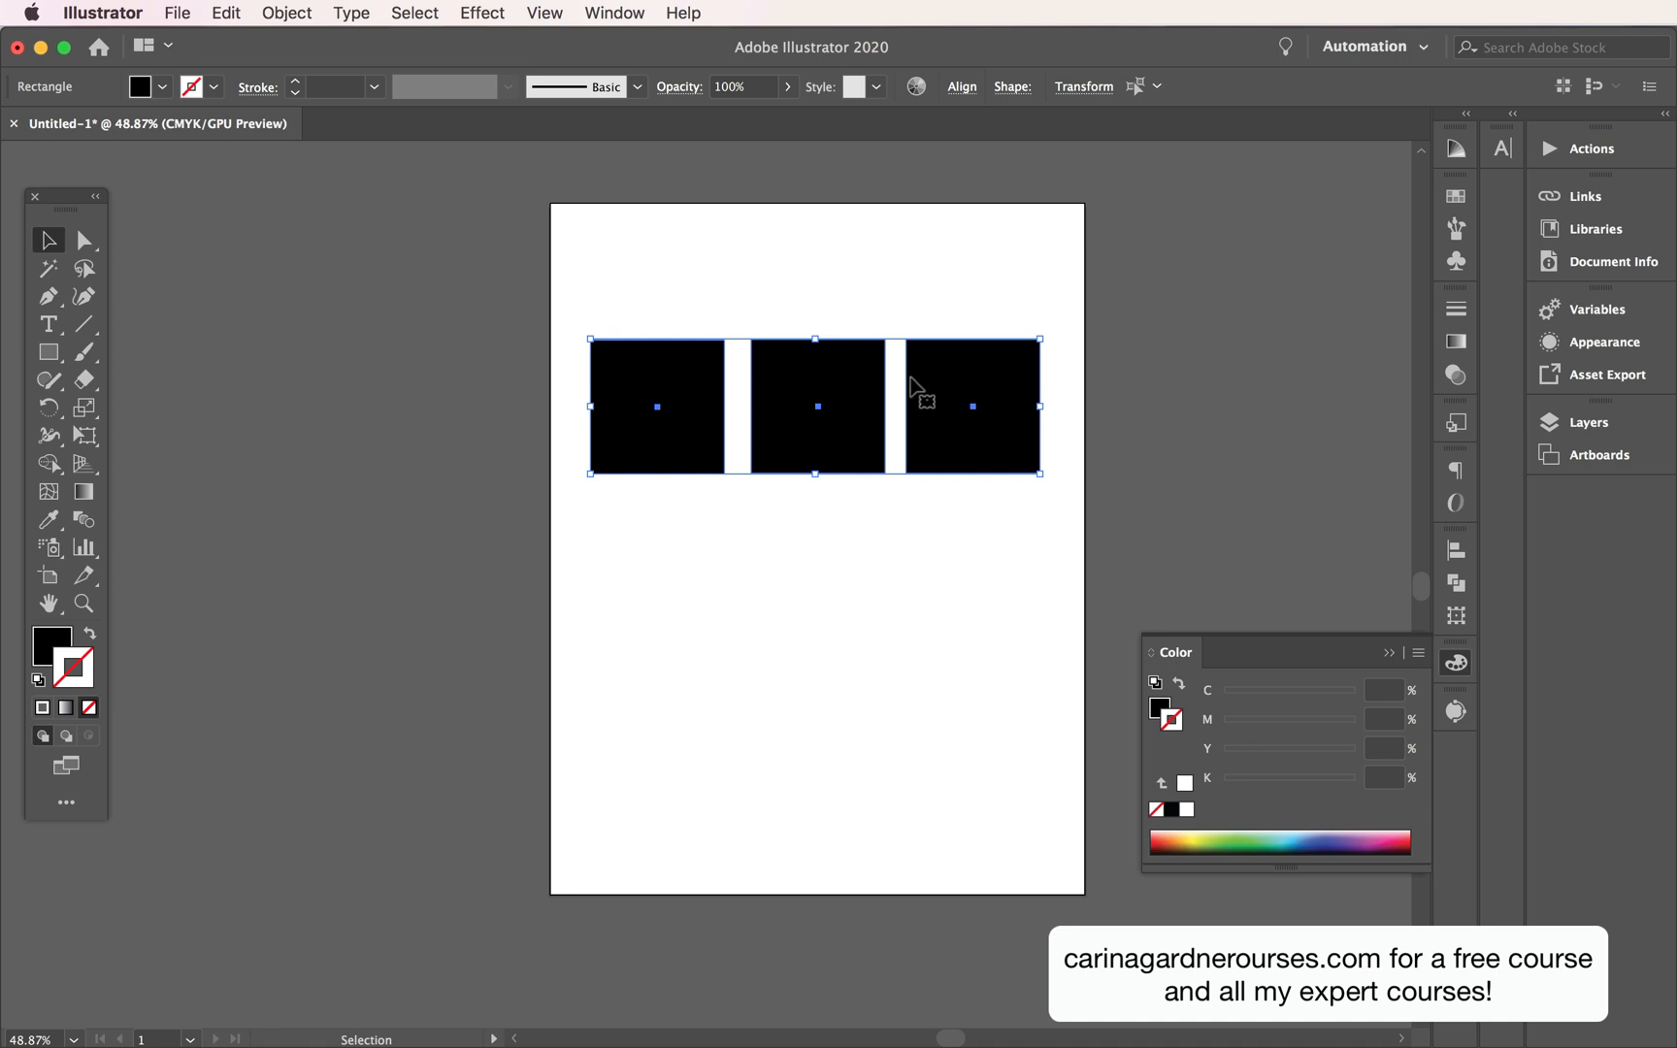
# Align the three squares by their vertical centers and distribute them evenly by their horizontal centers.
pyautogui.click(609, 12)
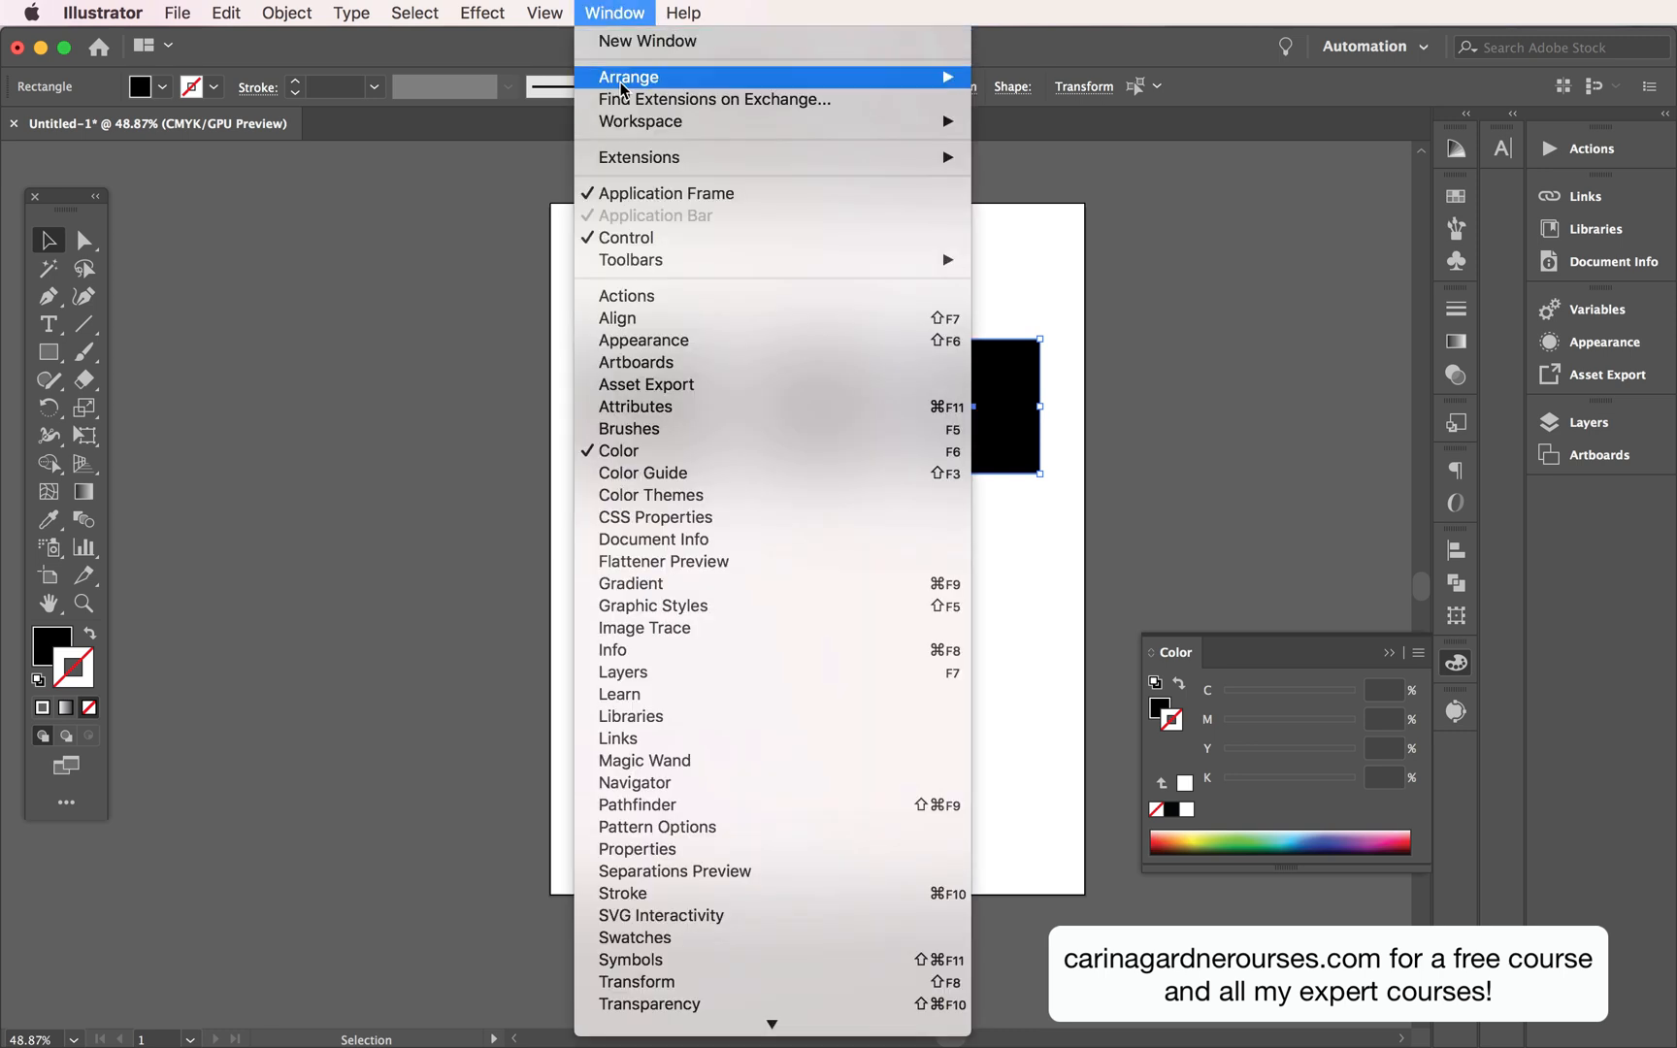
pyautogui.click(668, 325)
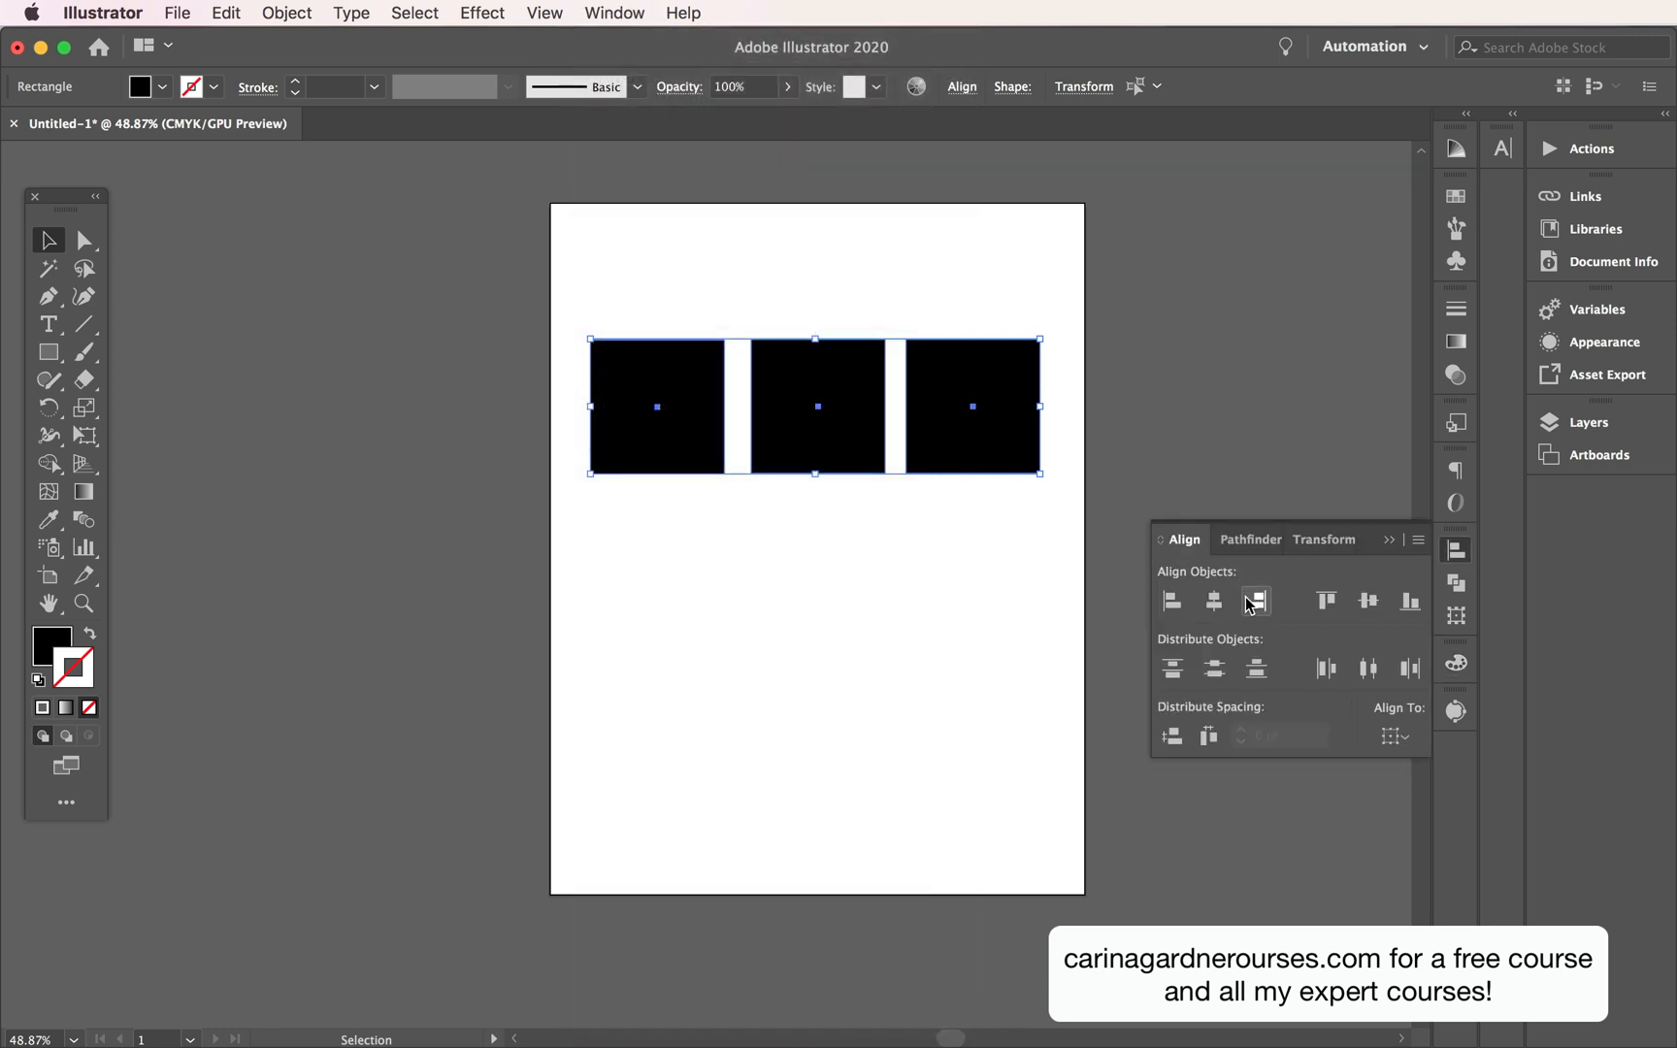
pyautogui.click(1366, 606)
pyautogui.click(1368, 669)
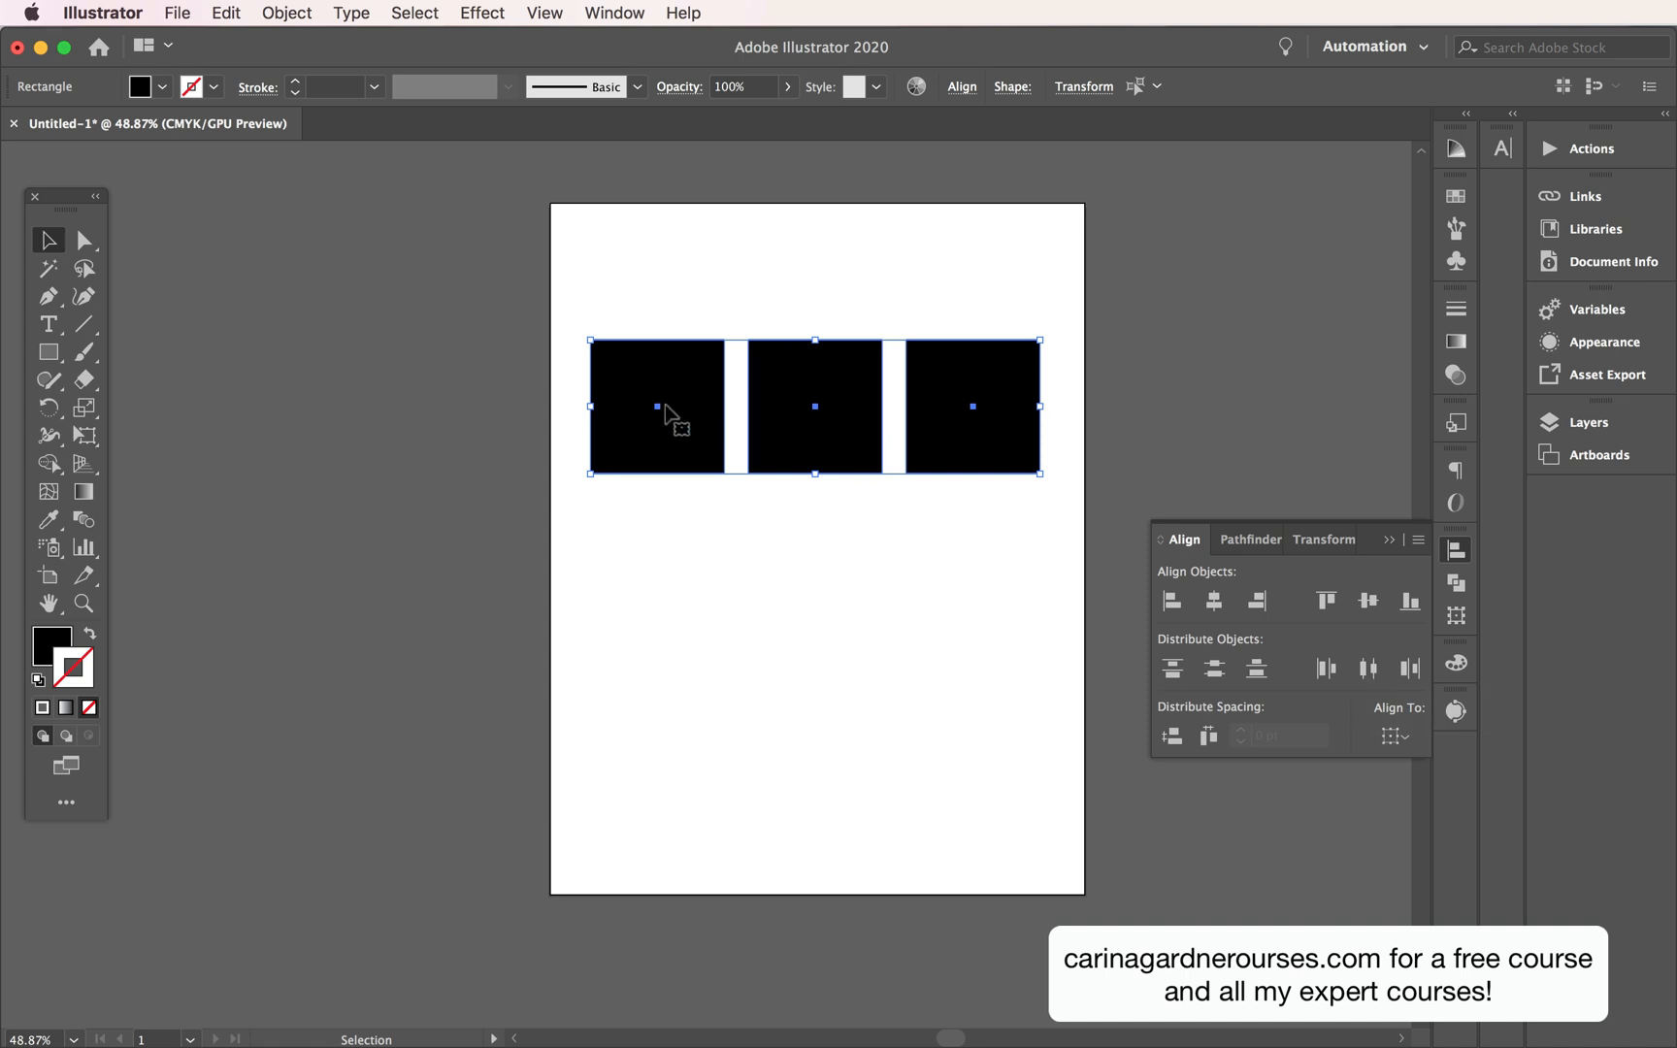
pyautogui.click(826, 513)
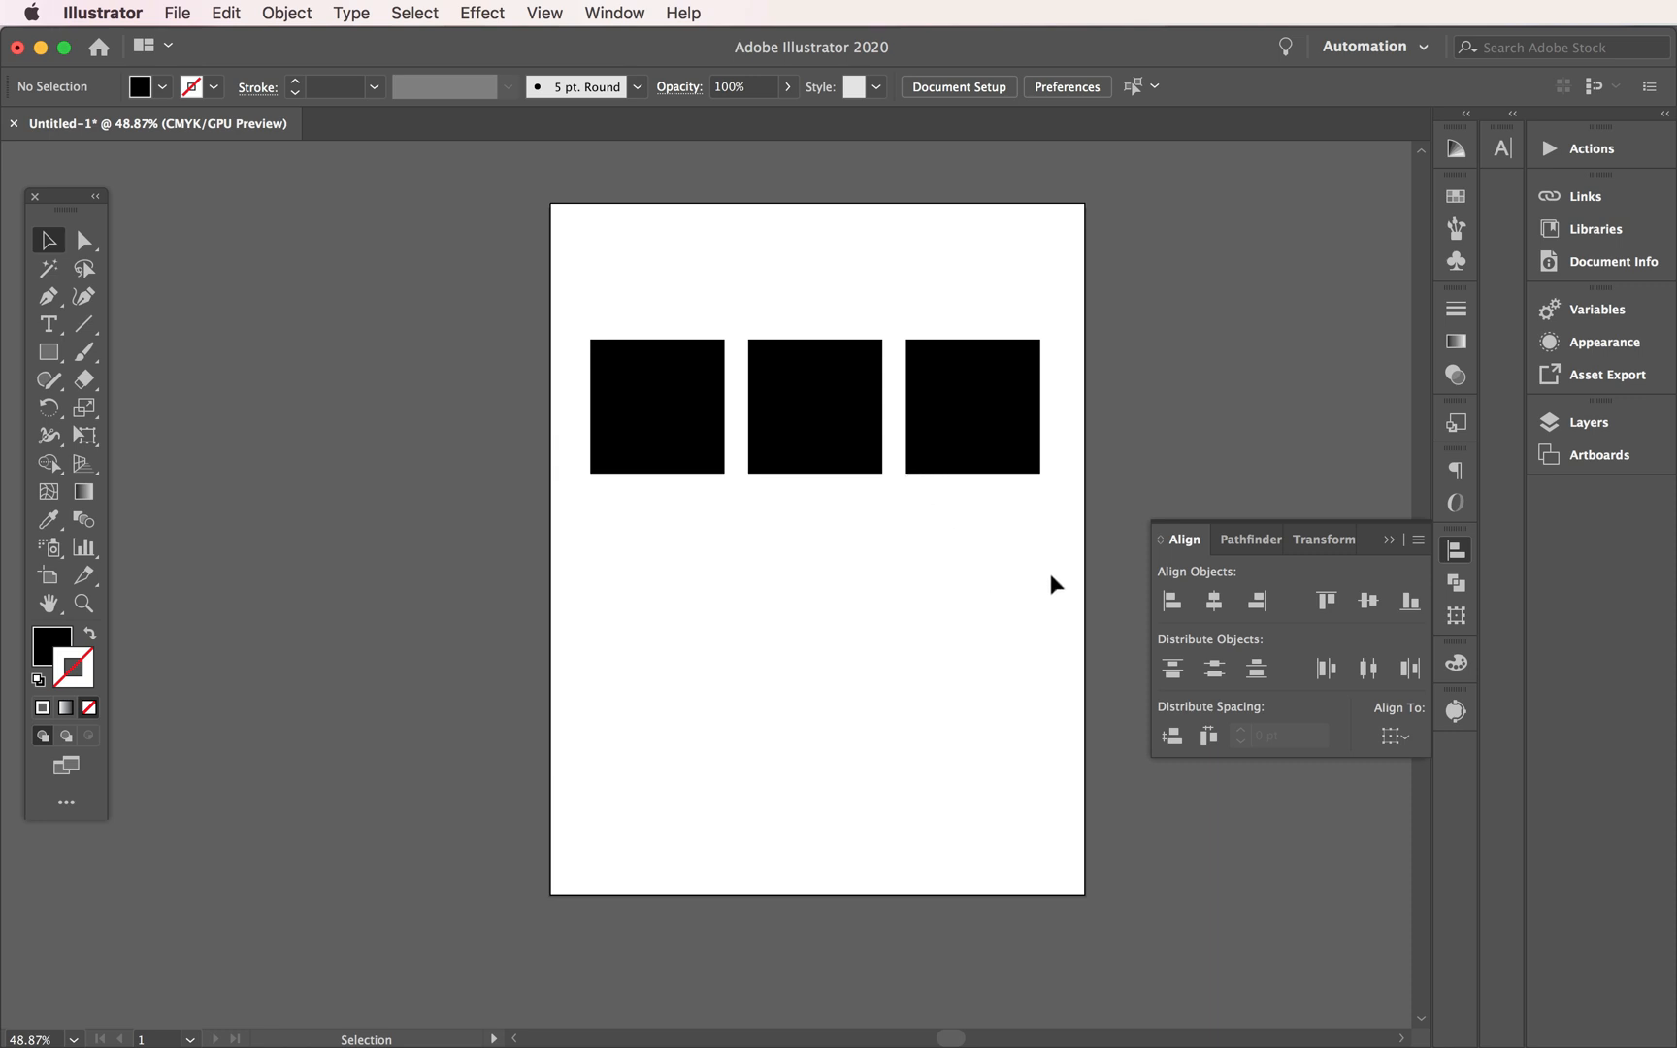
# Group the three evenly spaced squares into one object.
pyautogui.moveTo(1048, 569); pyautogui.dragTo(607, 267)
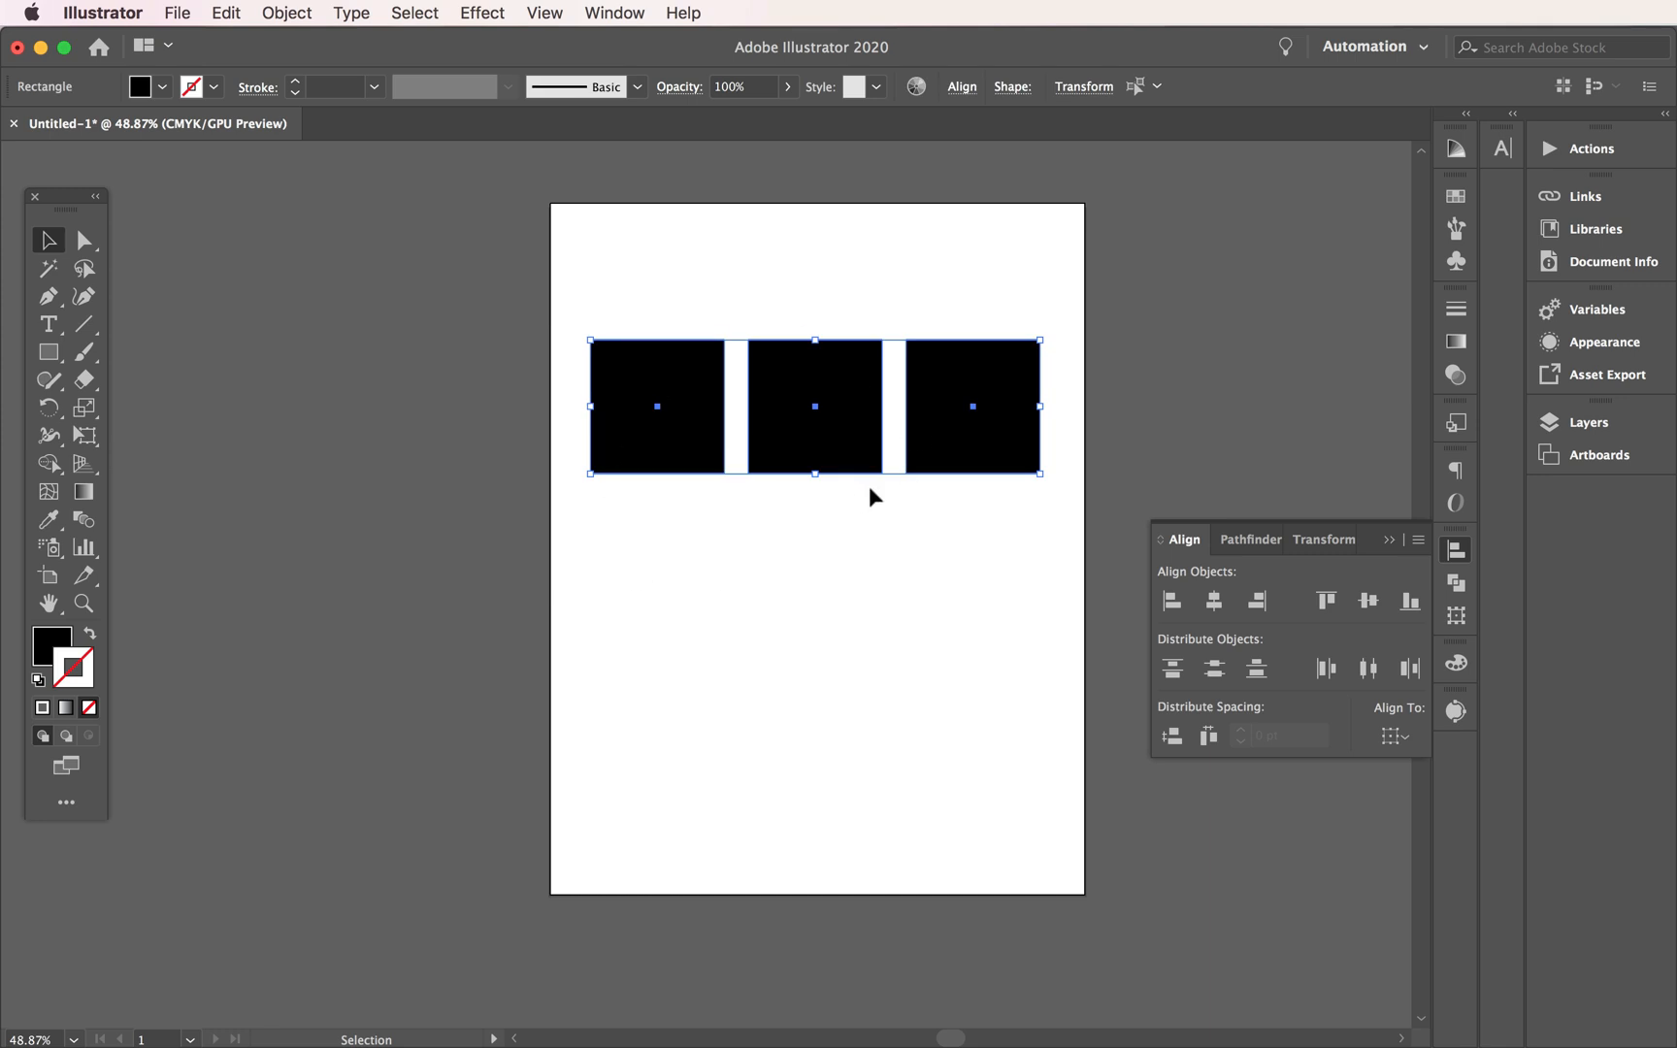
pyautogui.click(287, 12)
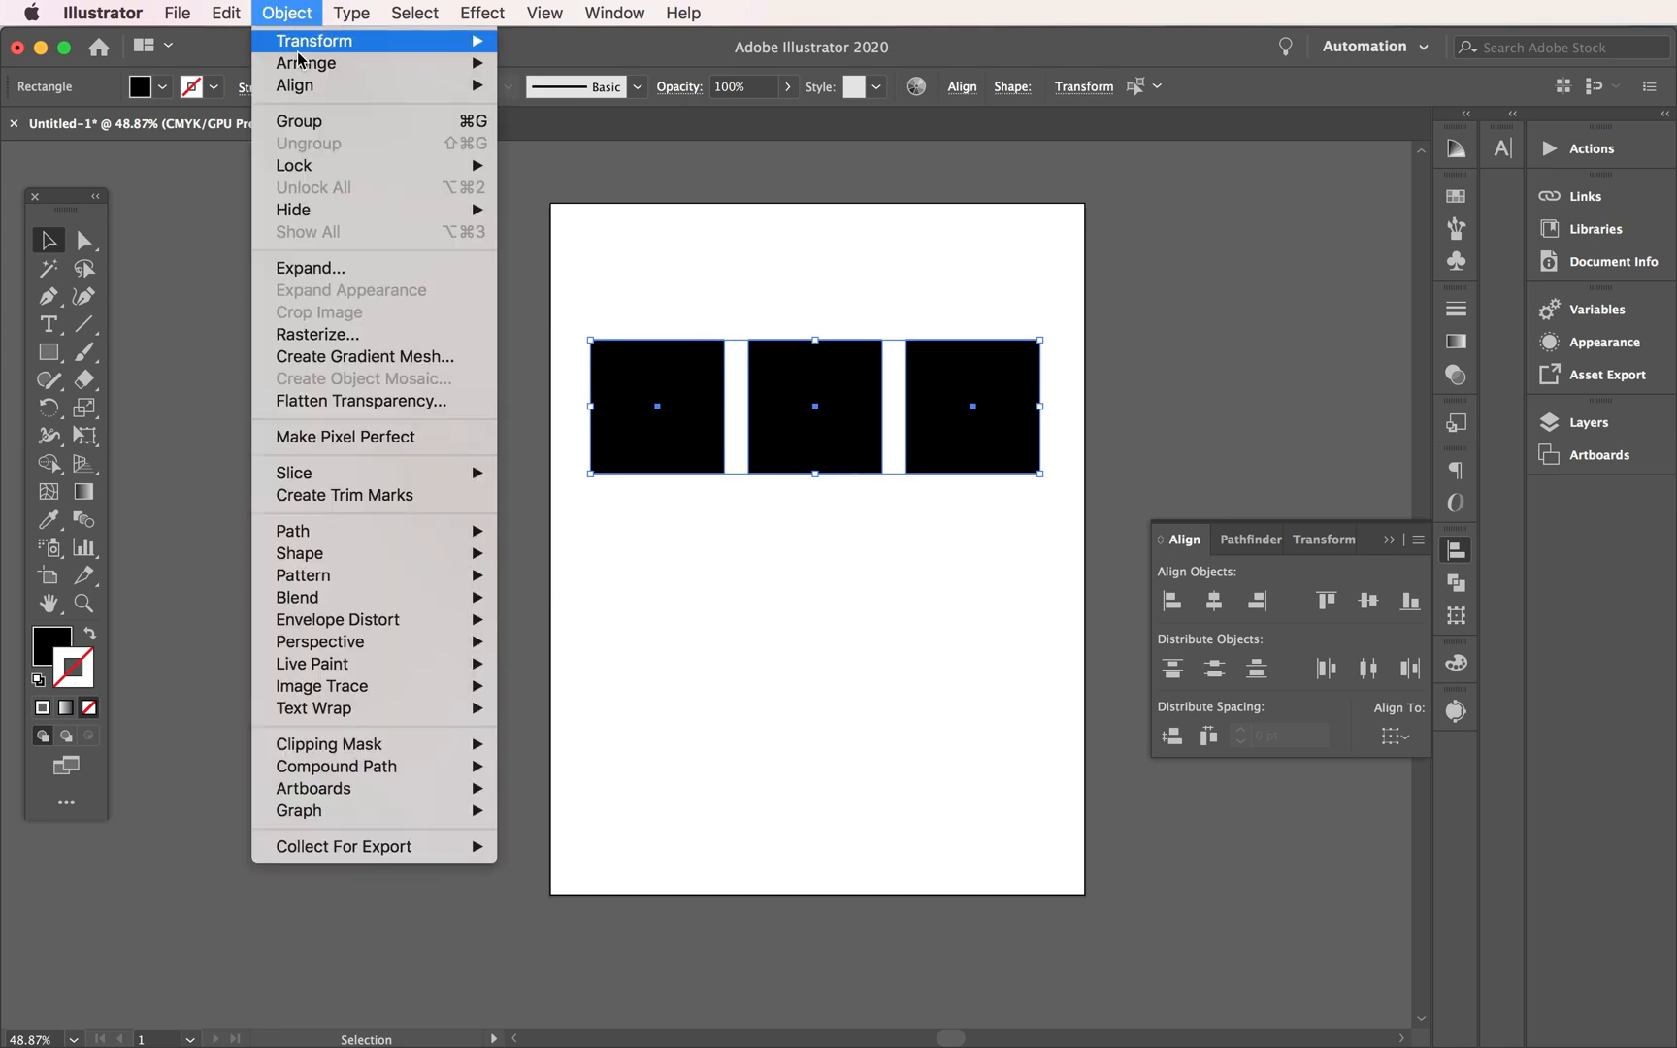
pyautogui.click(301, 120)
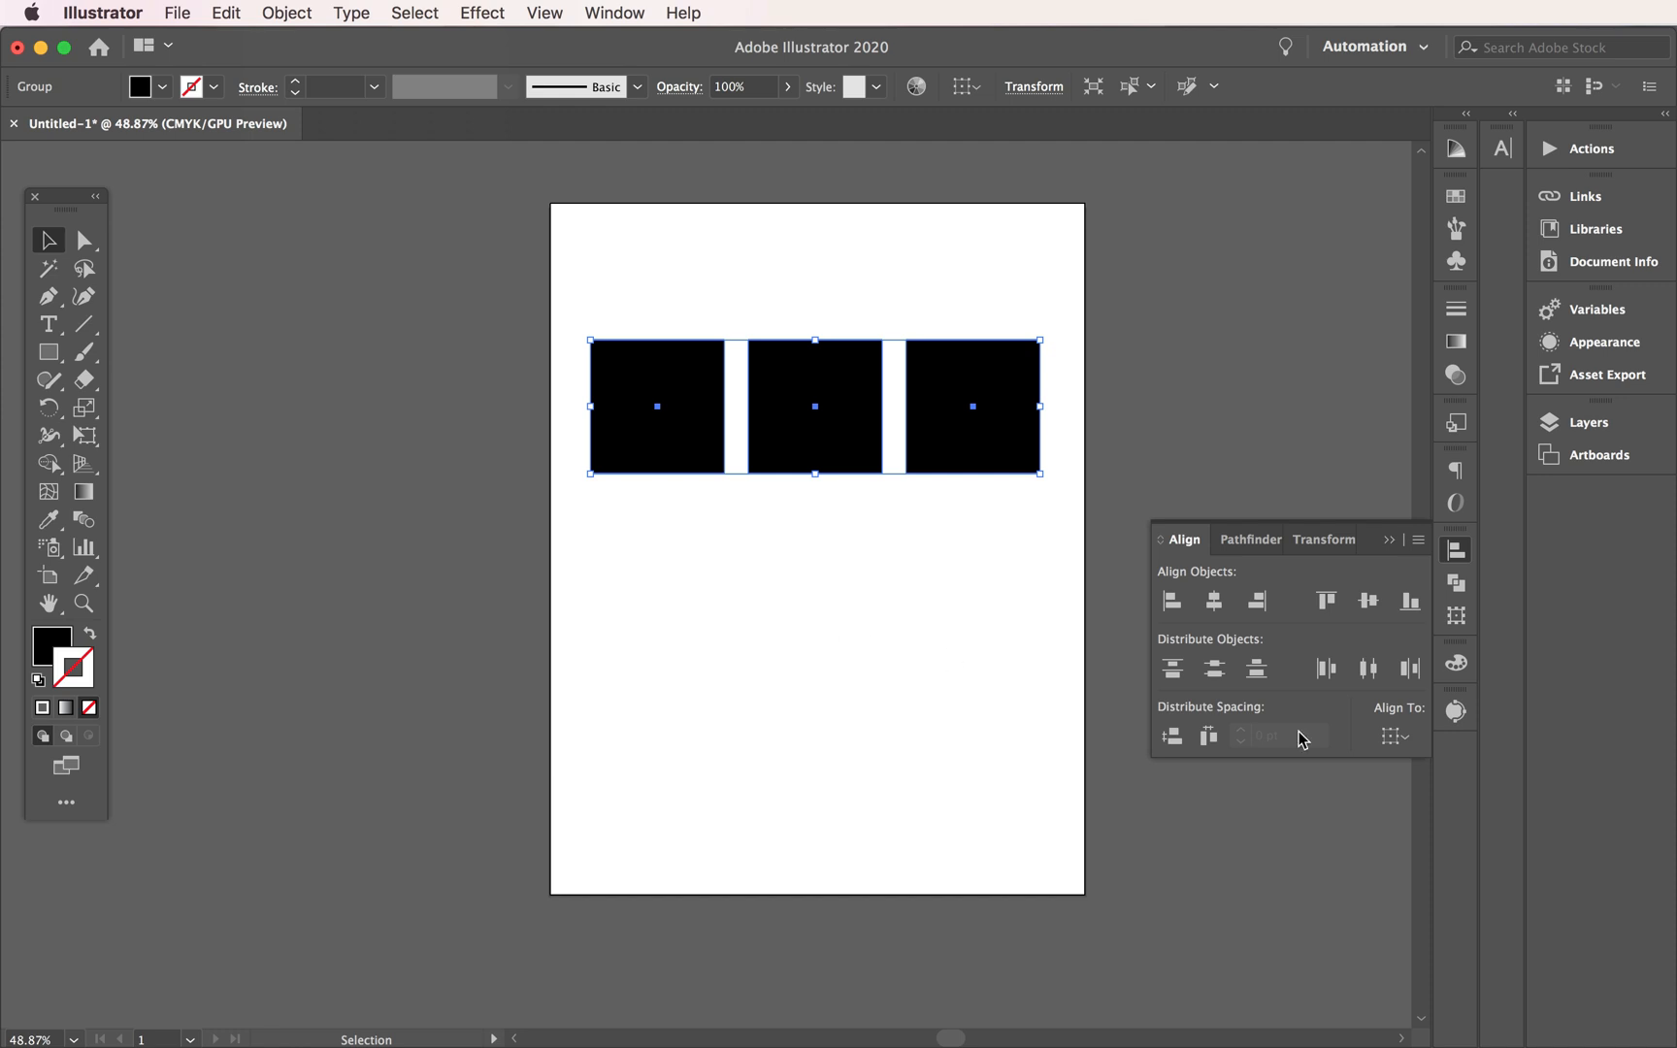
# Center the group of squares horizontally and vertically on the page using Align to Artboard.
pyautogui.click(1400, 735)
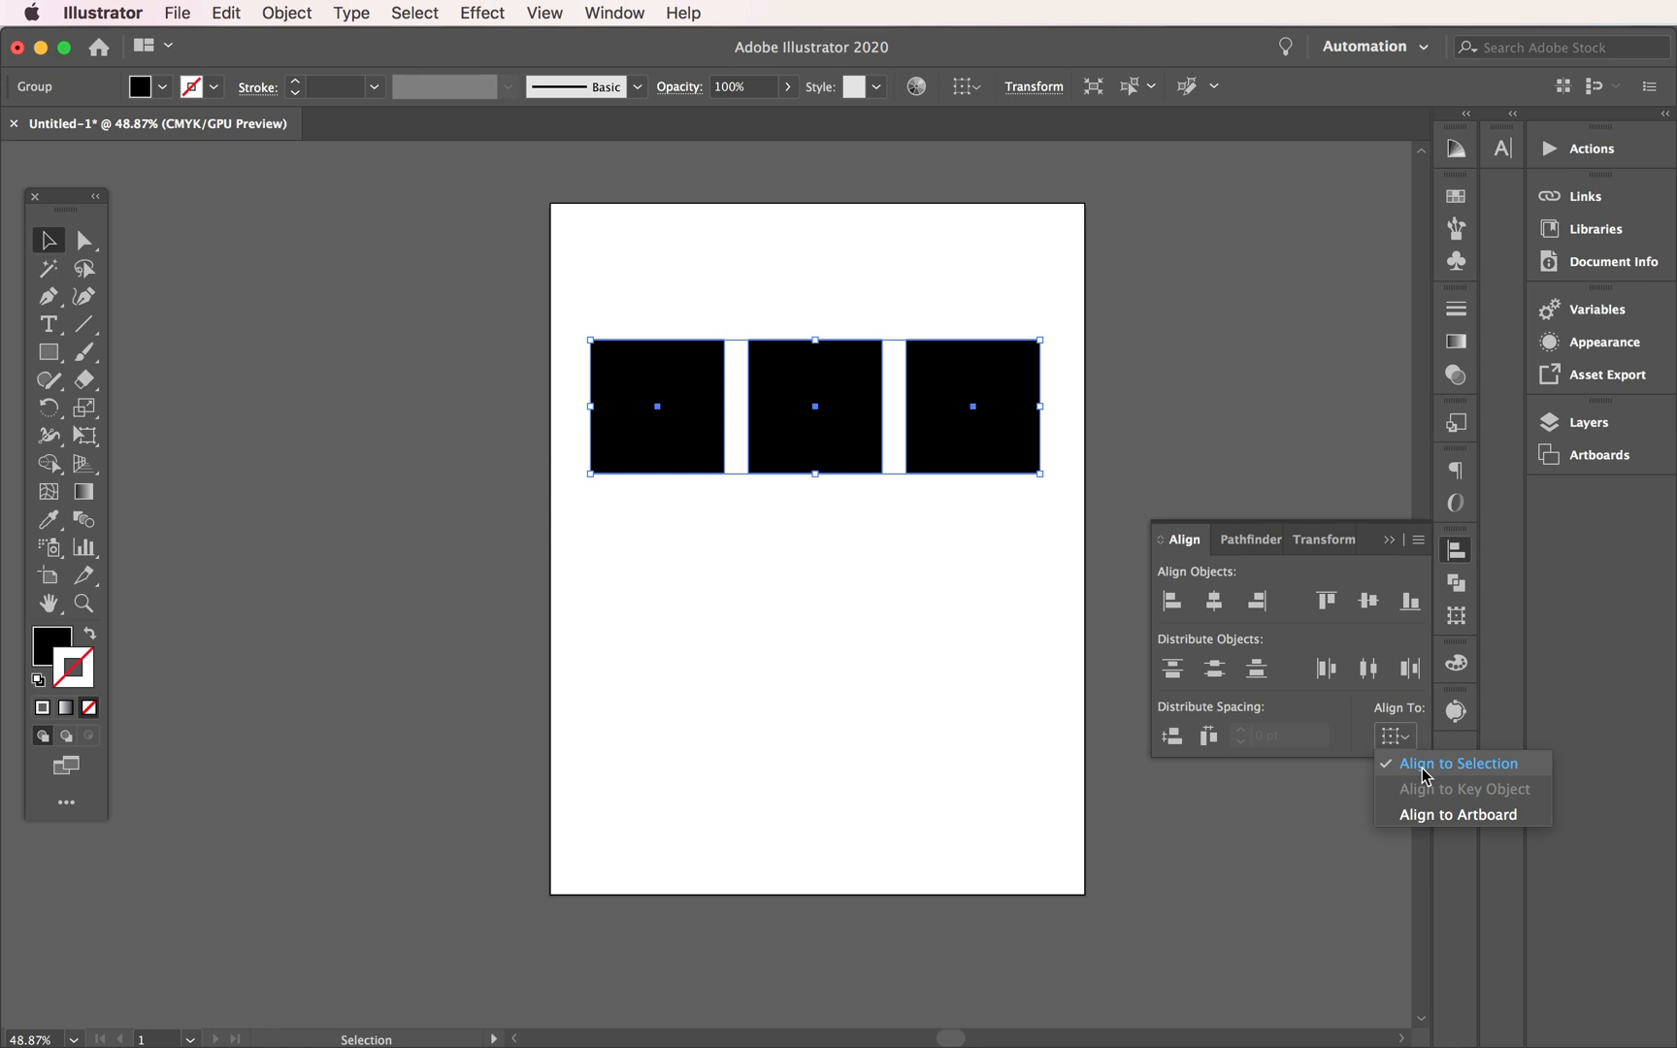
pyautogui.click(1434, 815)
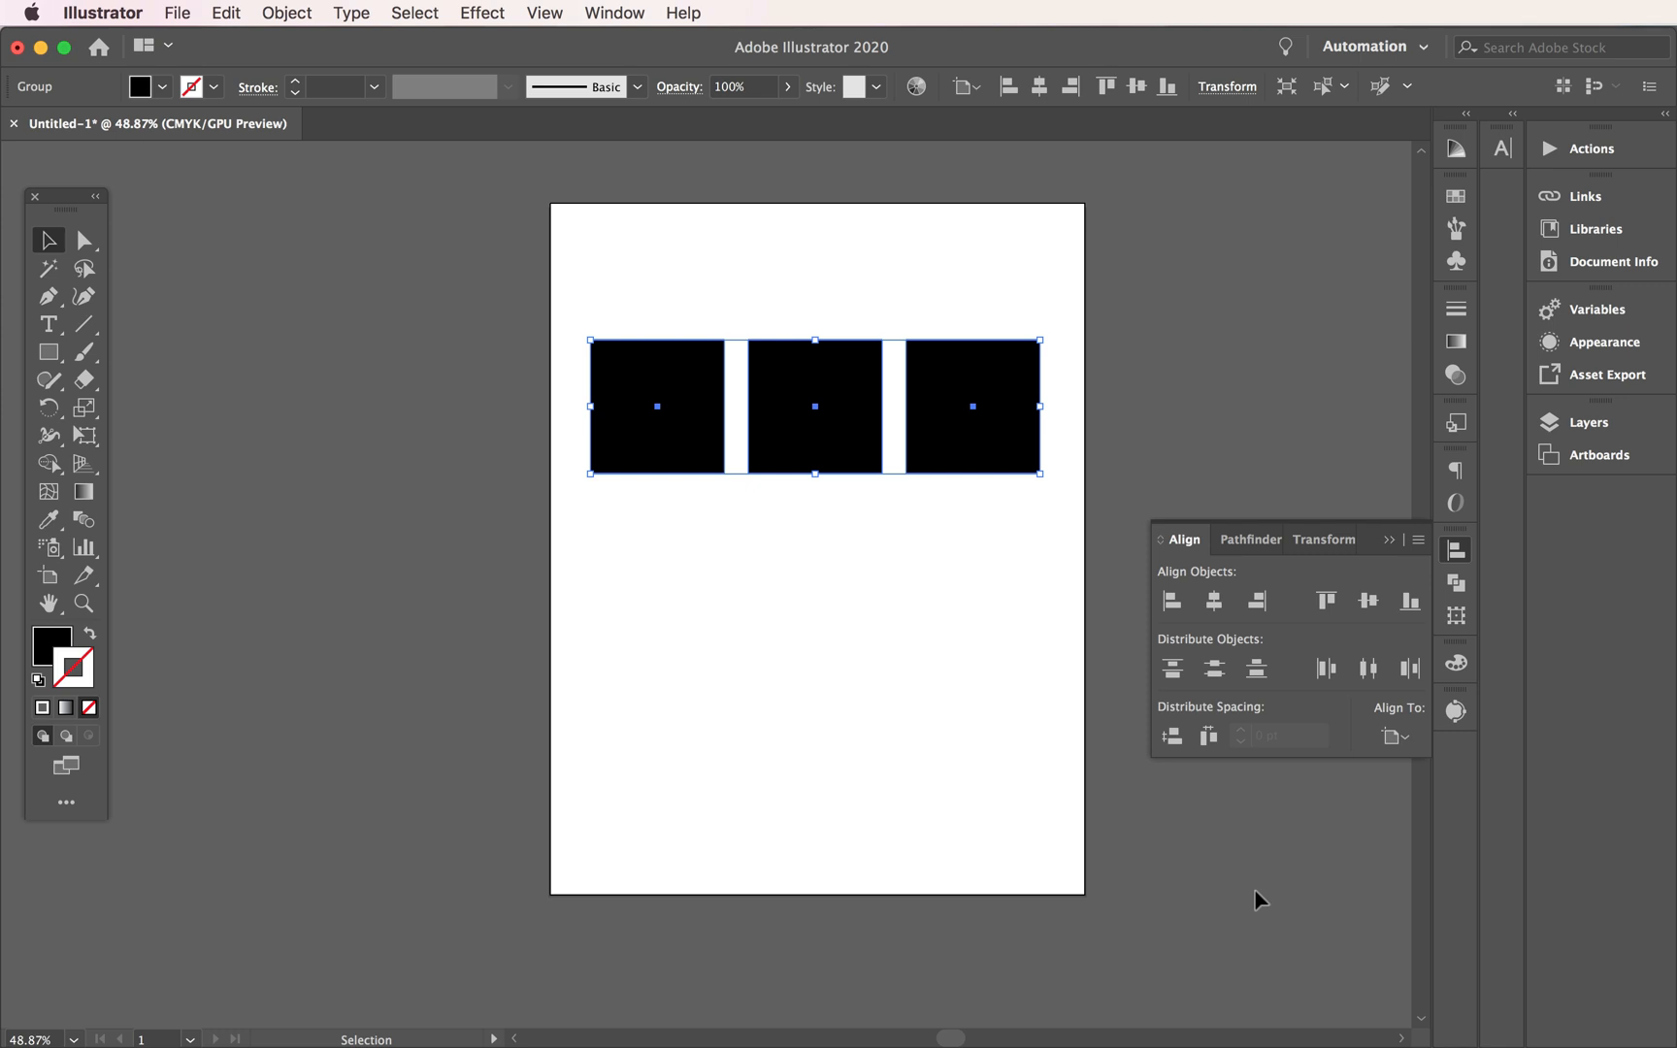
pyautogui.click(1213, 602)
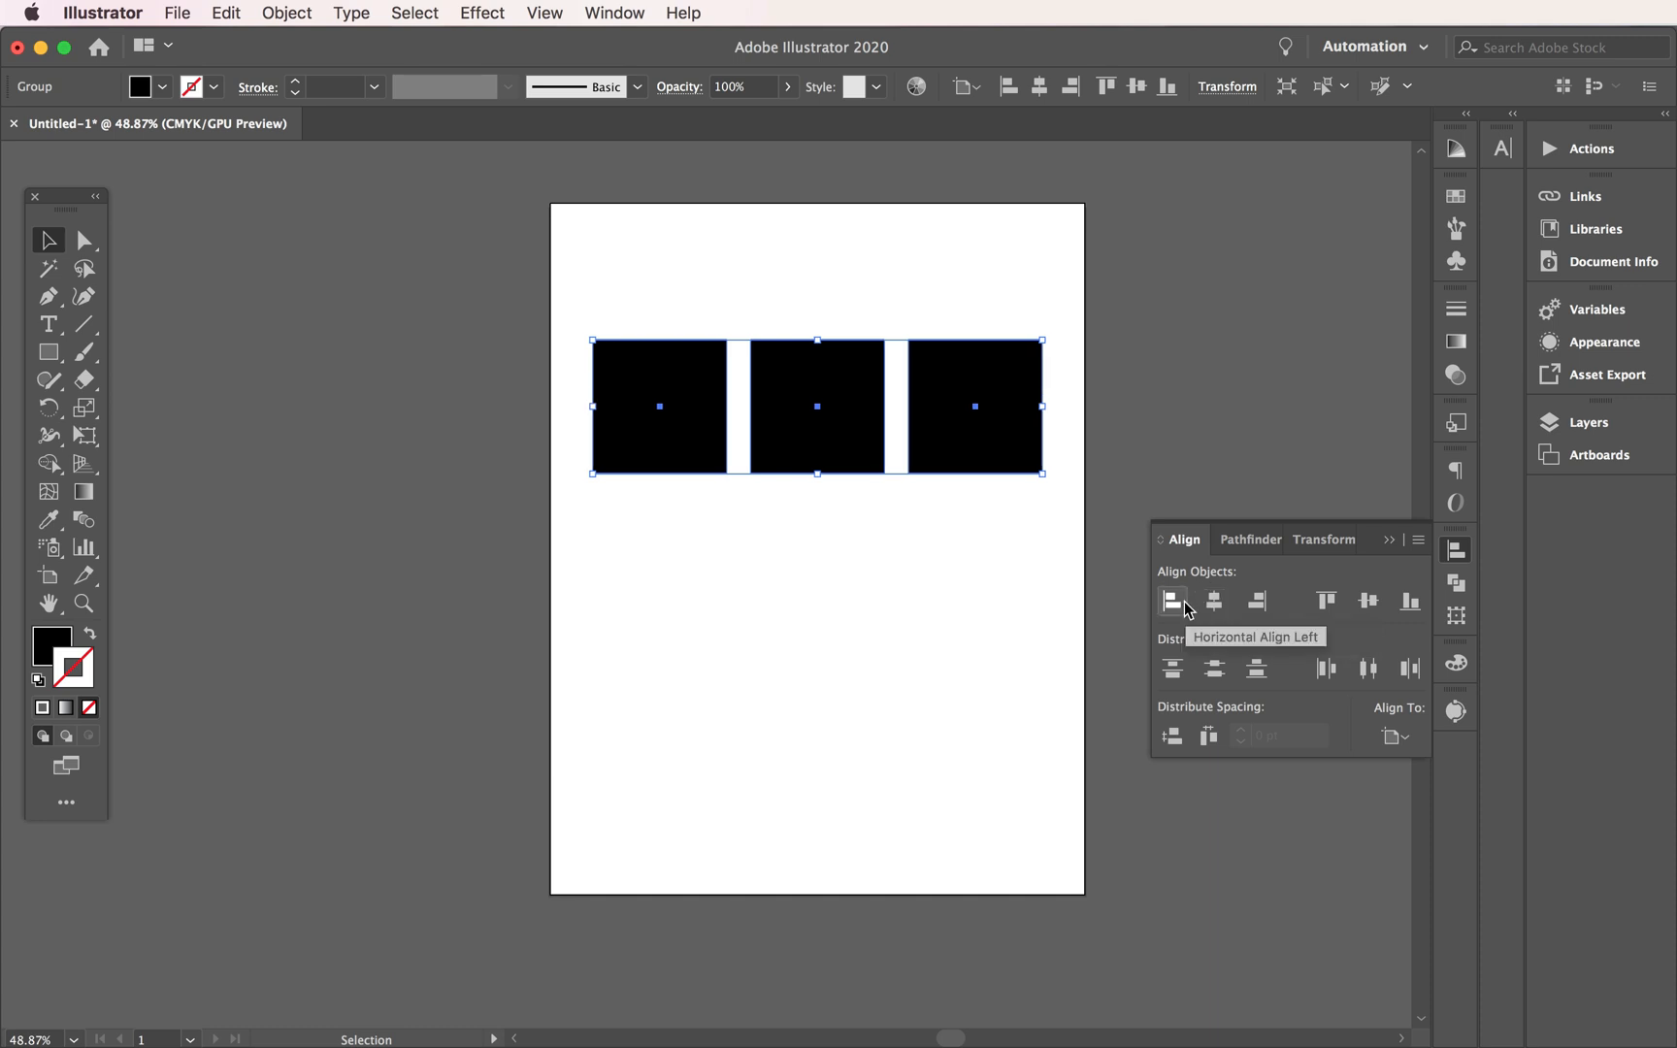
pyautogui.click(1368, 601)
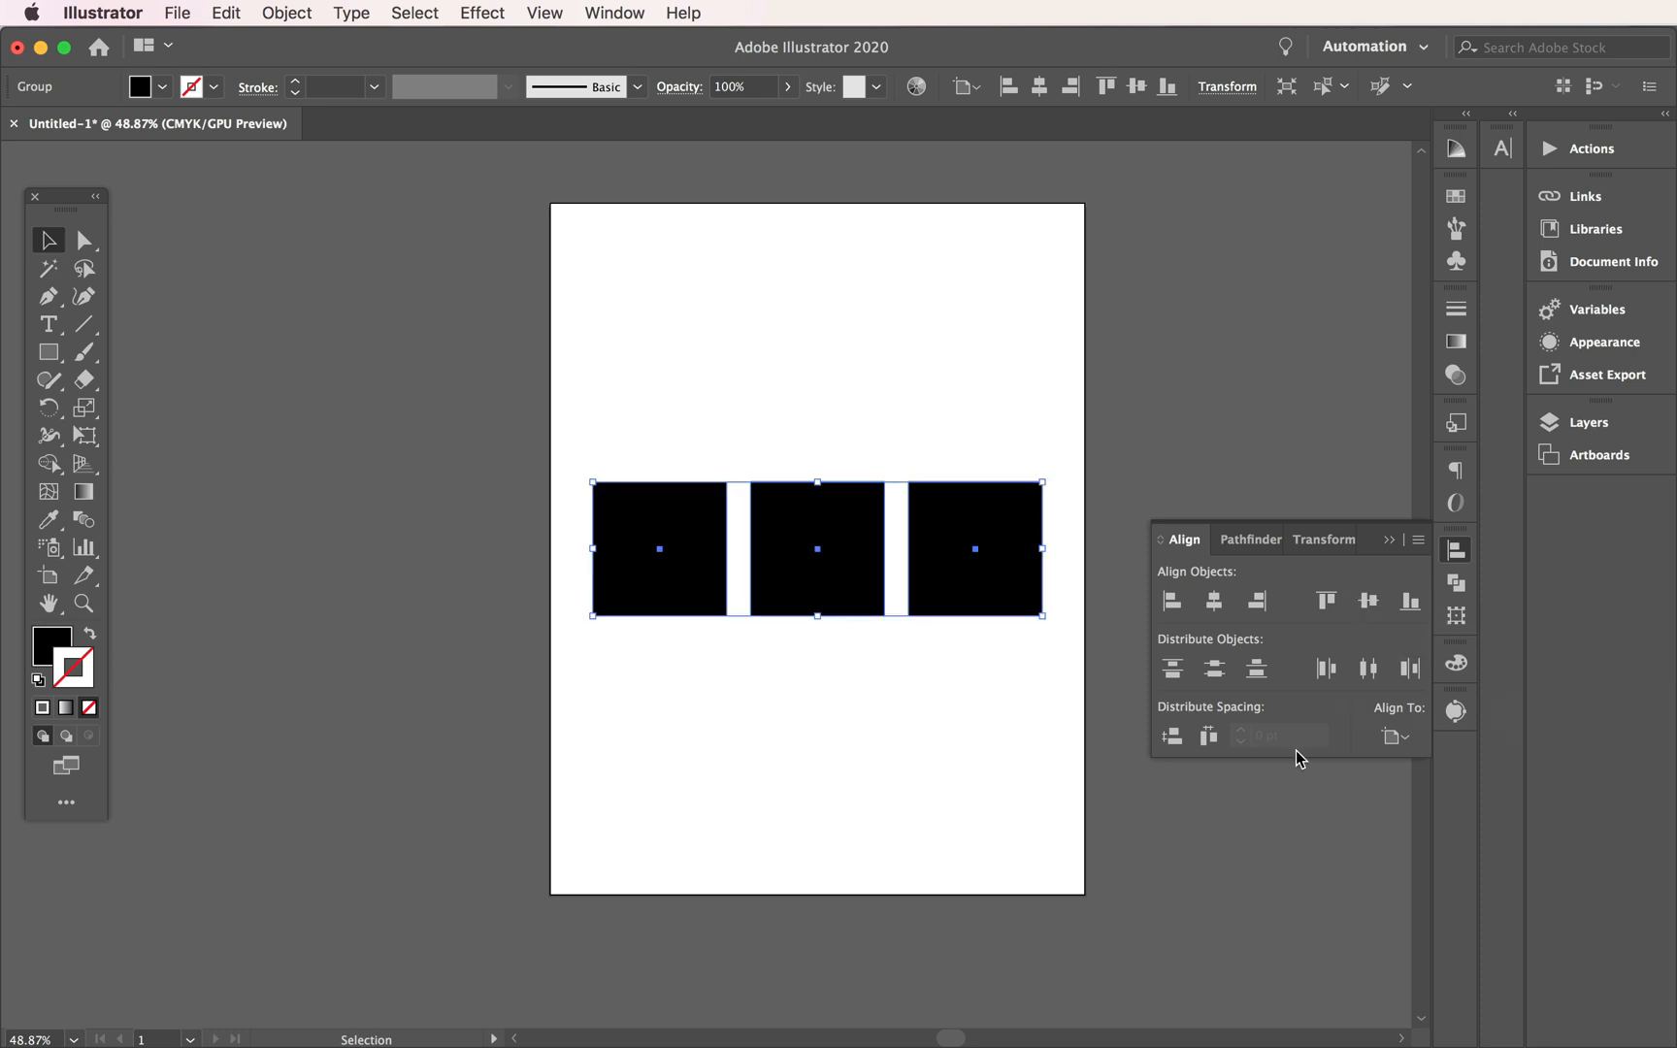
pyautogui.click(1248, 891)
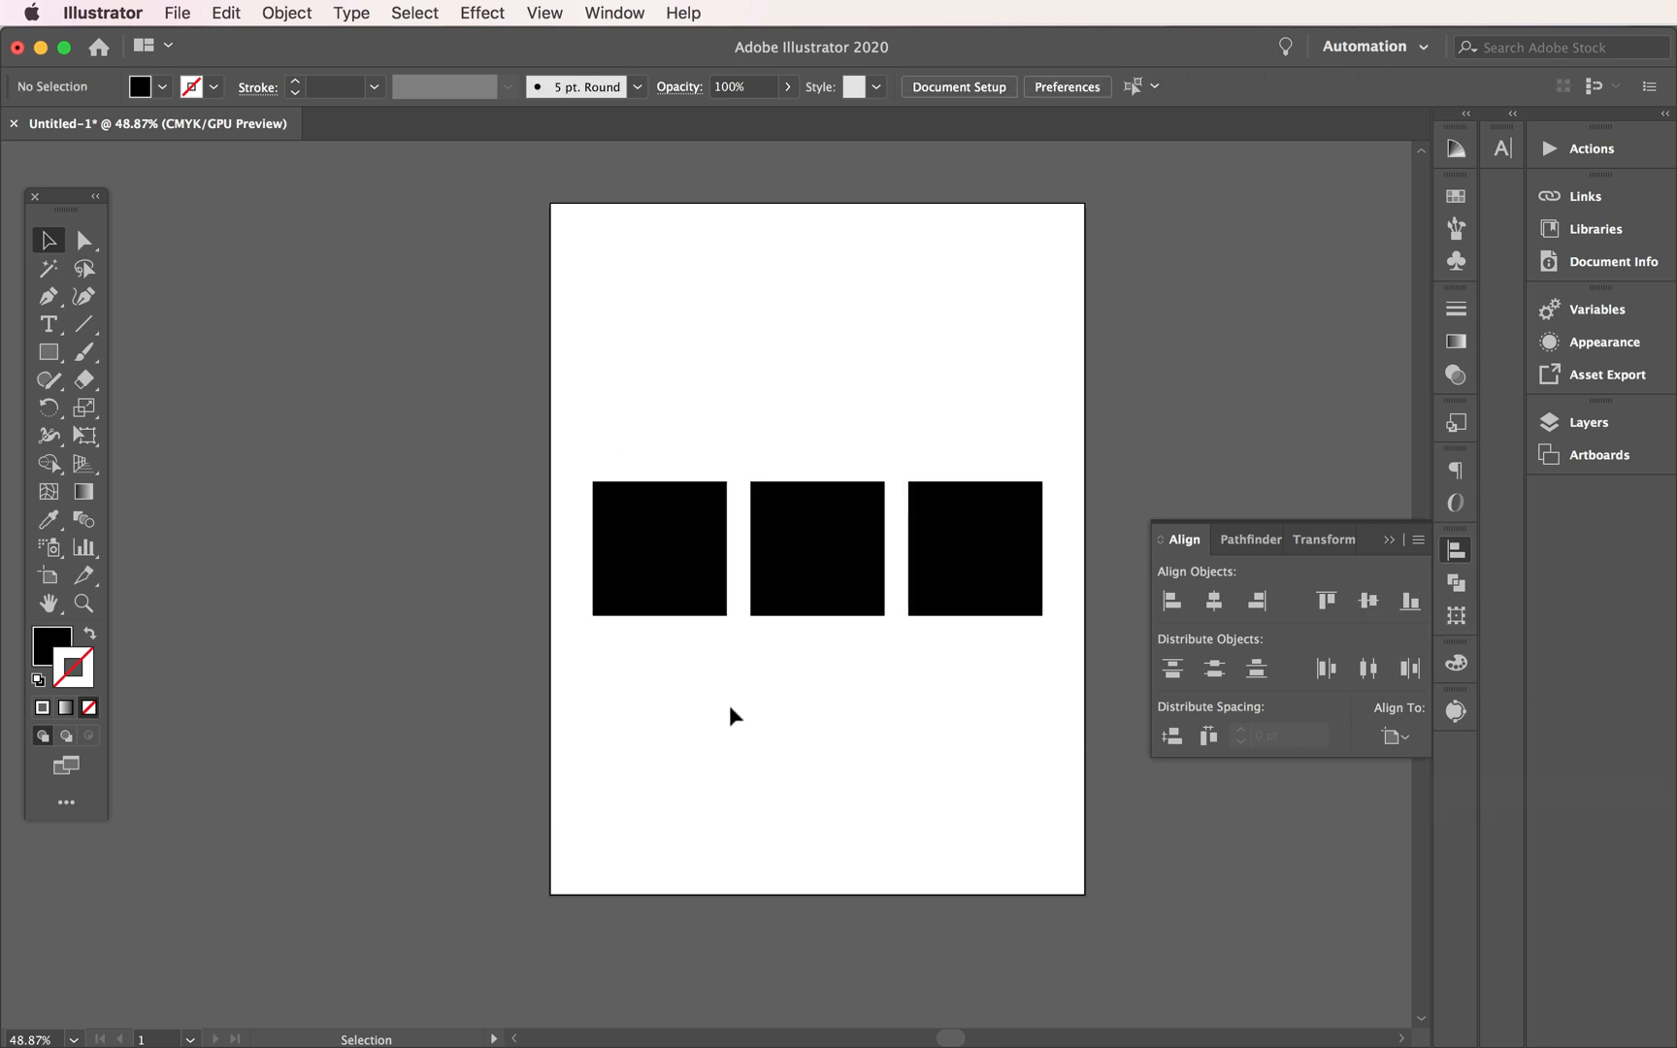